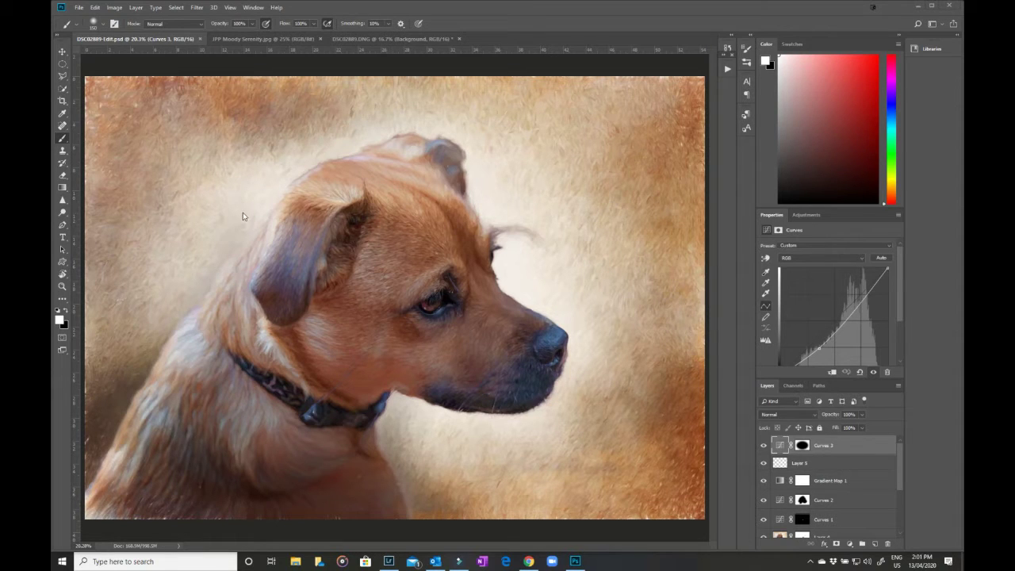
Switch from the finished painting to the original DSC02889.DNG dog photo.
left_click(378, 40)
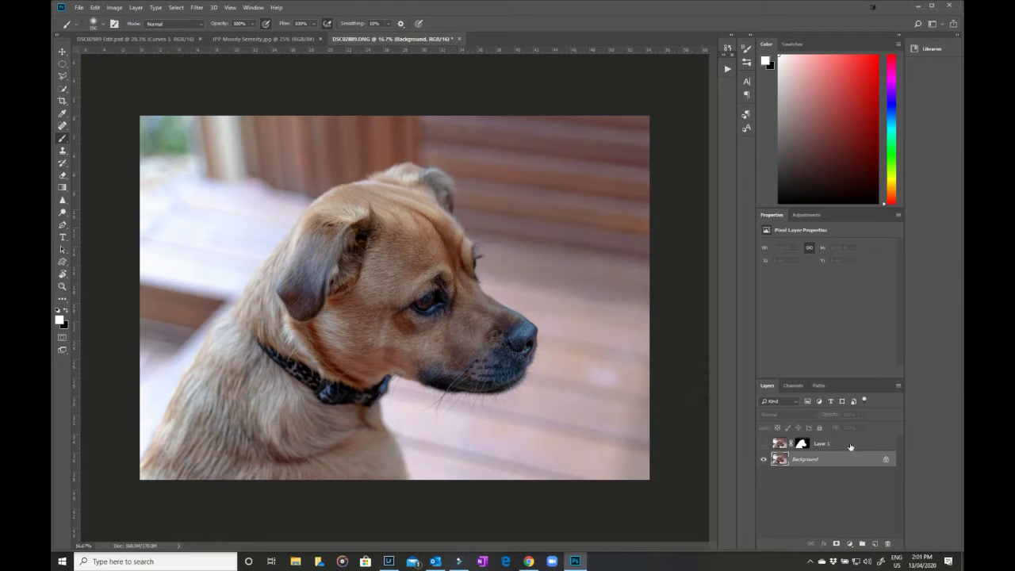
Toggle Layer 1 and Background visibility to compare the dog cutout against the deck.
left_click(850, 445)
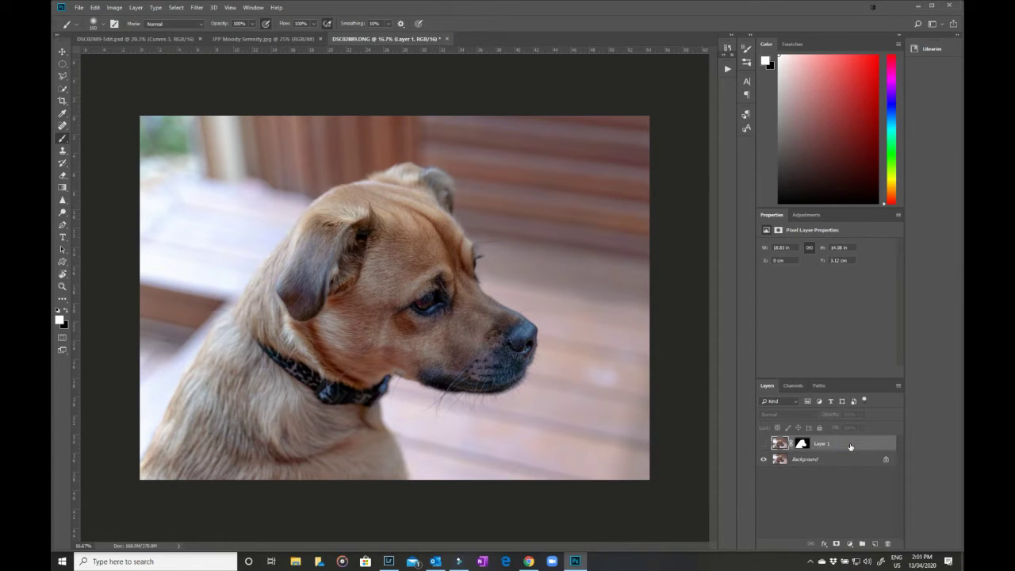
left_click(763, 444)
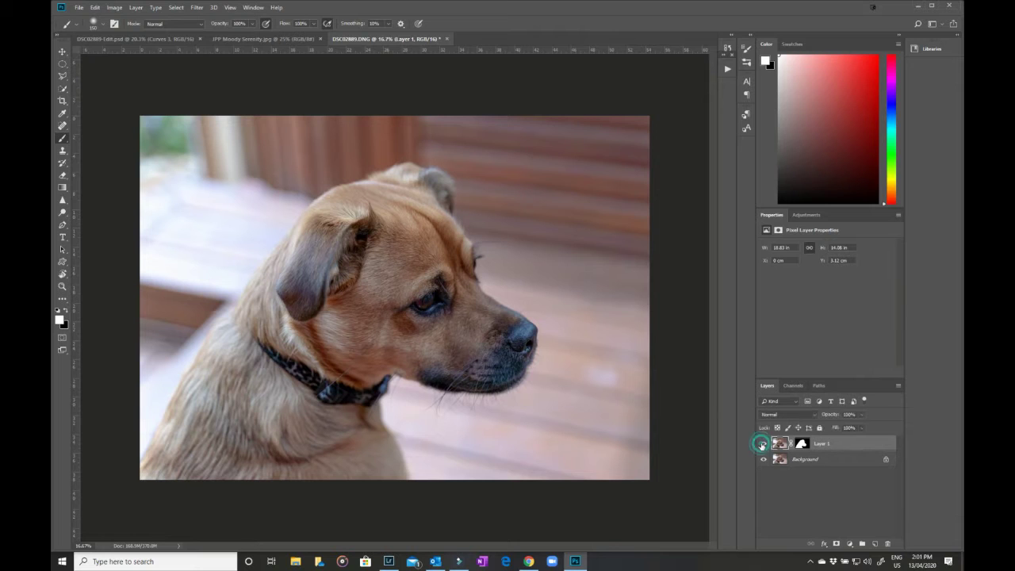
left_click(762, 460)
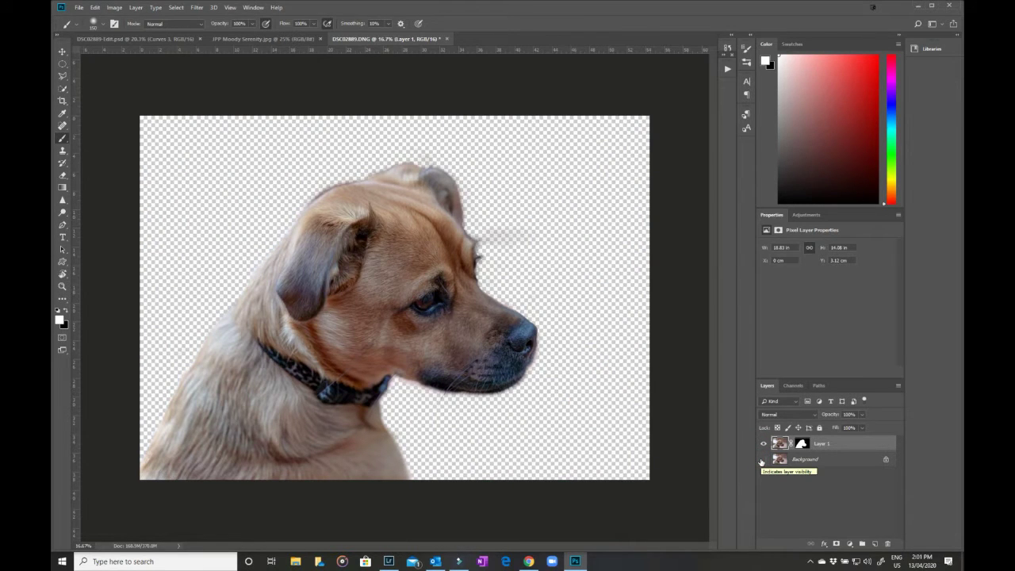
left_click(763, 459)
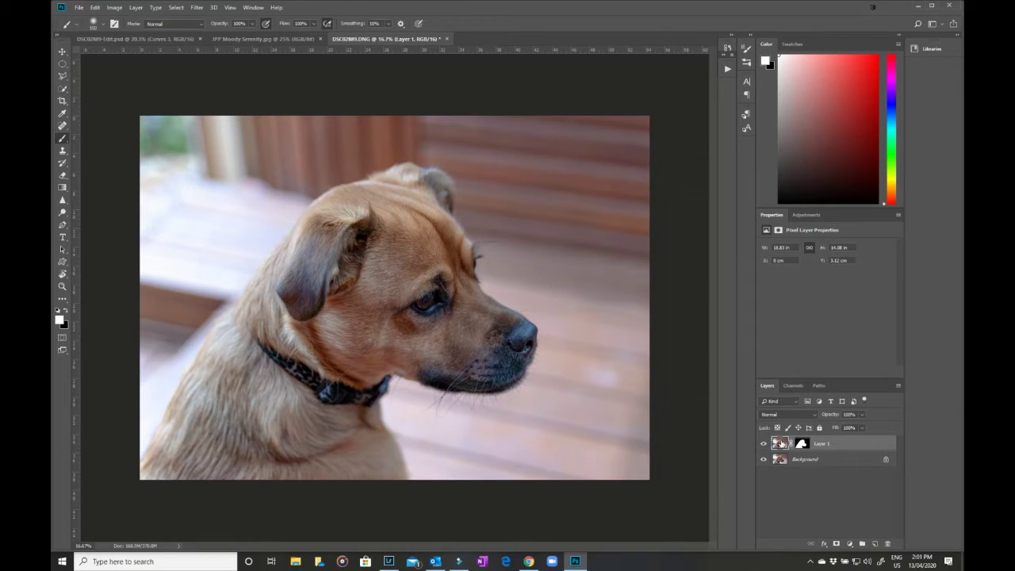
left_click(763, 443)
Duplicate the Background layer as Background copy and hide the original Background.
left_click(840, 462)
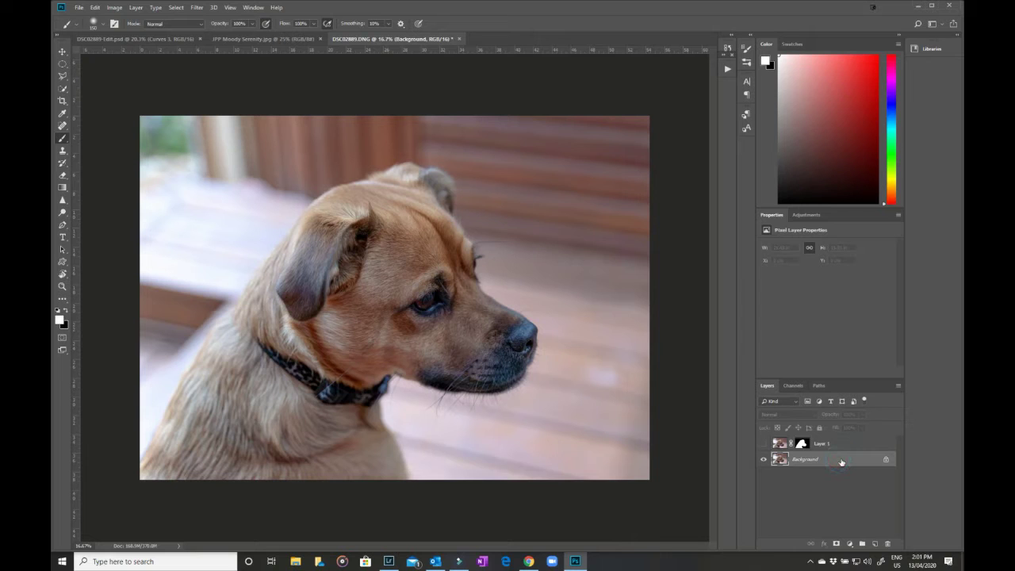
right_click(841, 462)
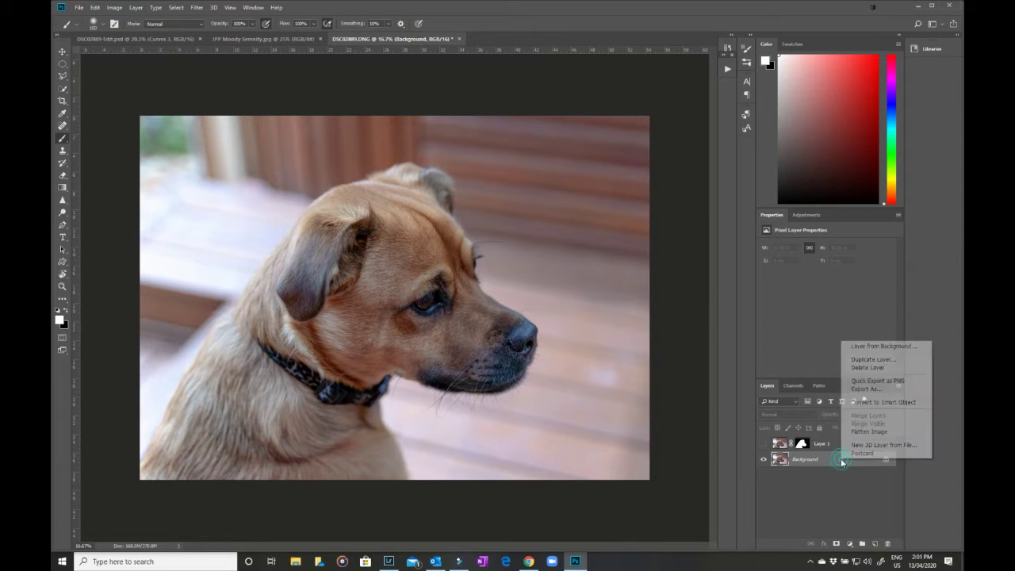
left_click(872, 360)
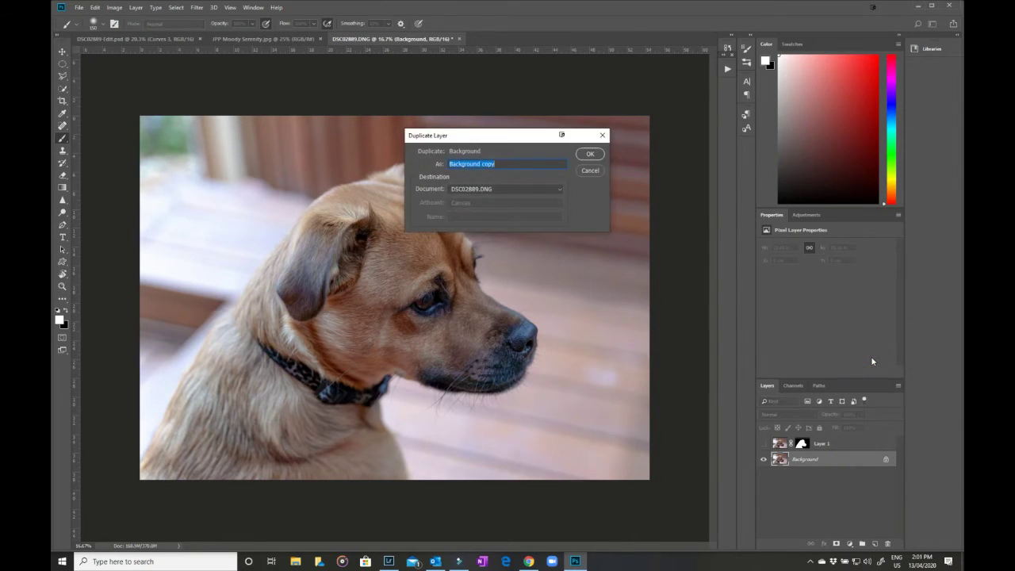
left_click(596, 155)
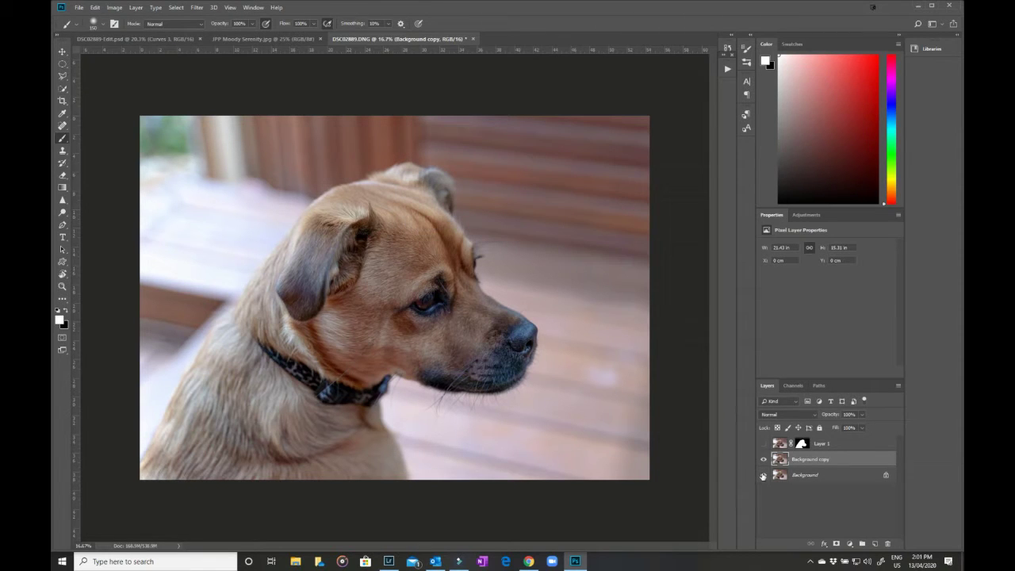
left_click(763, 474)
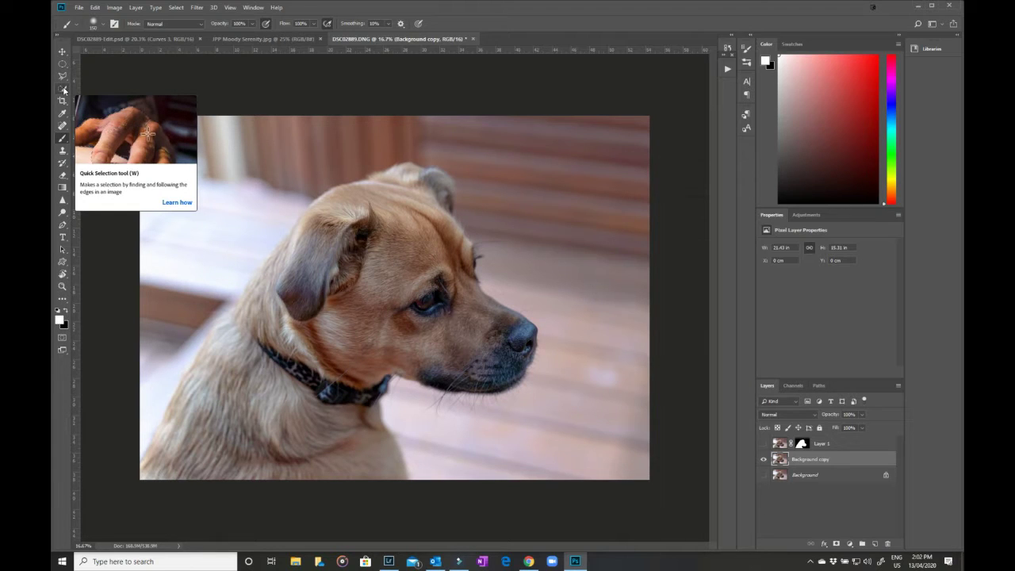
Quick-select the dog, subtract stray background, and add a layer mask to Background copy.
left_click(64, 89)
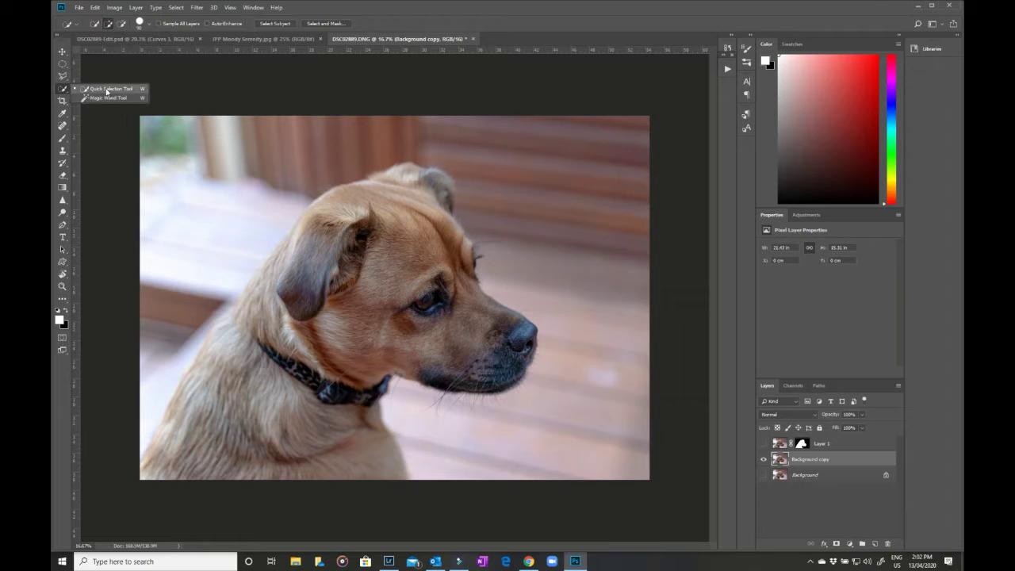
left_click(106, 90)
mouse_move(408, 170)
left_mouse_down()
mouse_move(317, 255)
mouse_move(218, 403)
mouse_move(167, 447)
left_mouse_up()
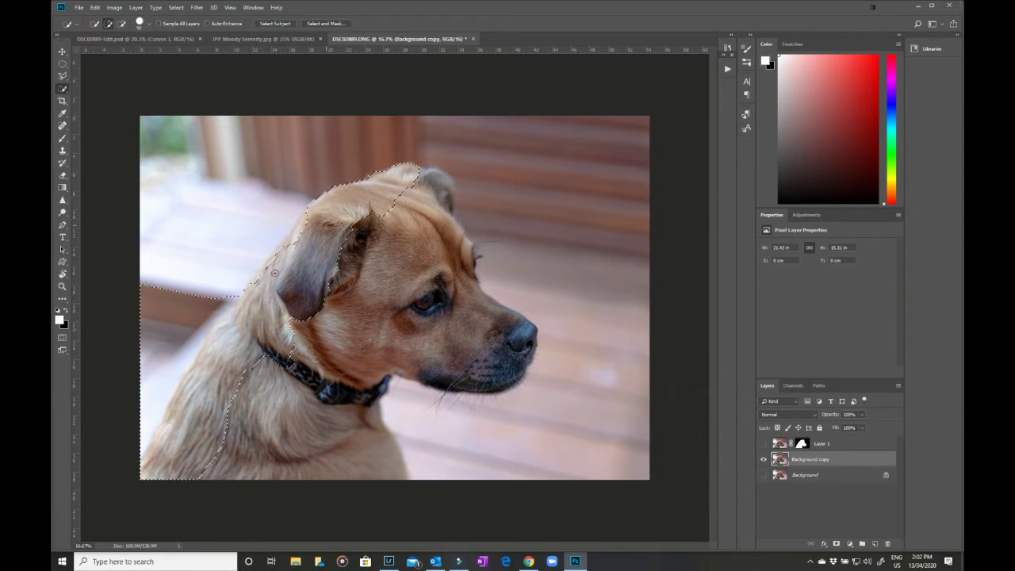
mouse_move(317, 218)
left_mouse_down()
mouse_move(448, 181)
mouse_move(459, 237)
mouse_move(433, 276)
mouse_move(511, 336)
mouse_move(364, 362)
mouse_move(379, 396)
left_mouse_up()
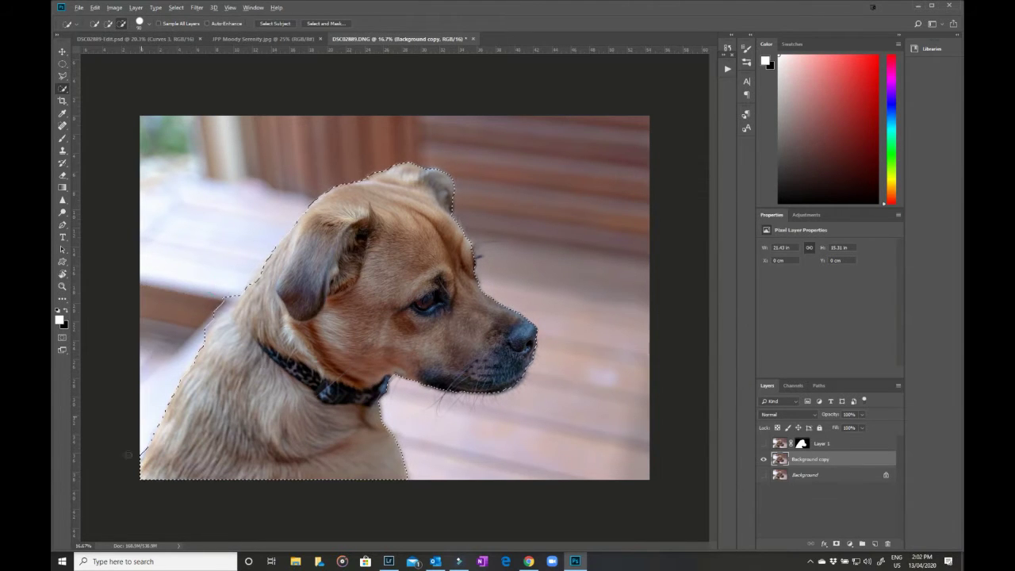
left_click(230, 287, "alt")
left_click(837, 543)
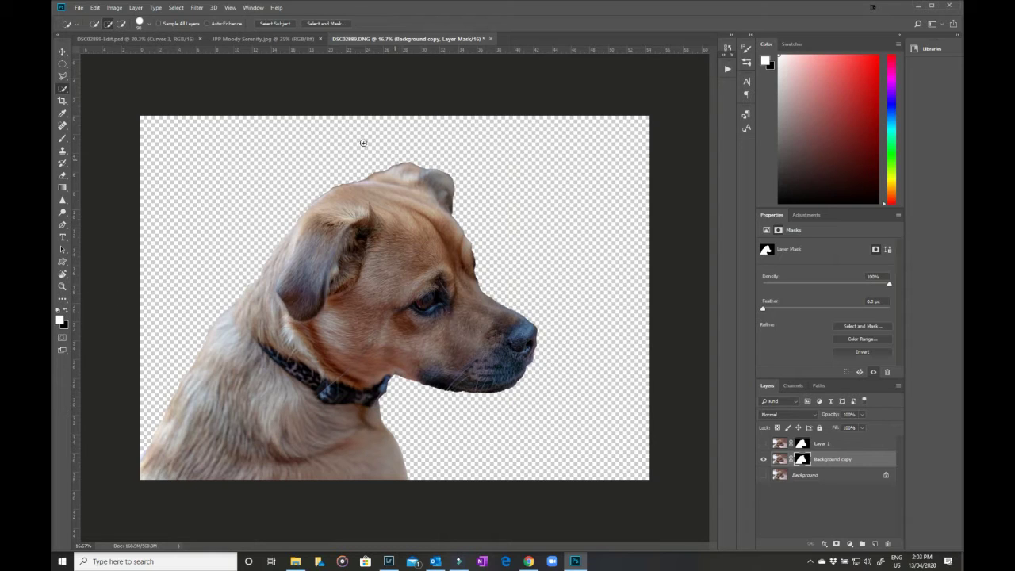
left_click(63, 138)
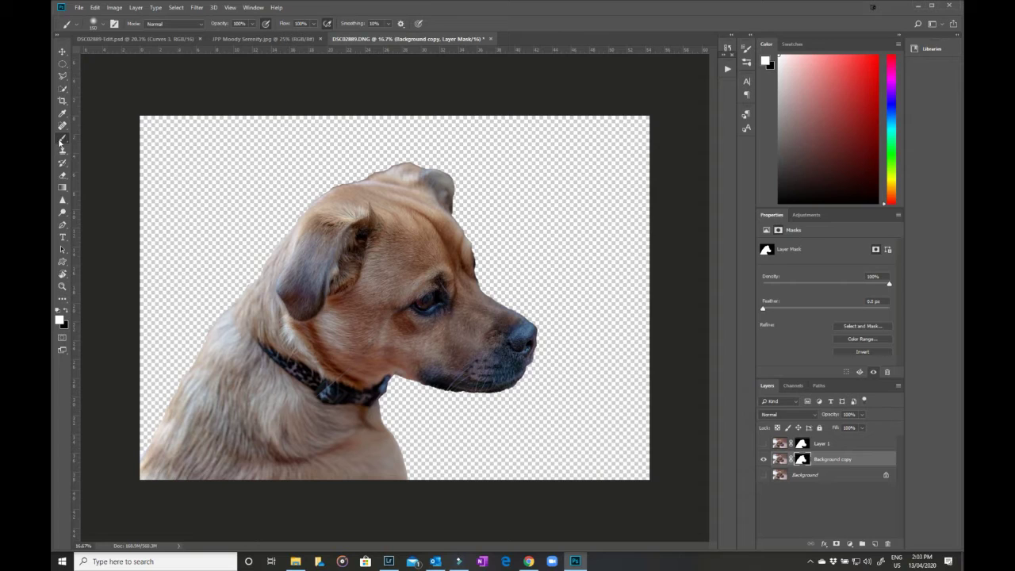
With a 150 px soft brush, paint out background fringe along the dog's head, chest and jaw.
left_click(101, 23)
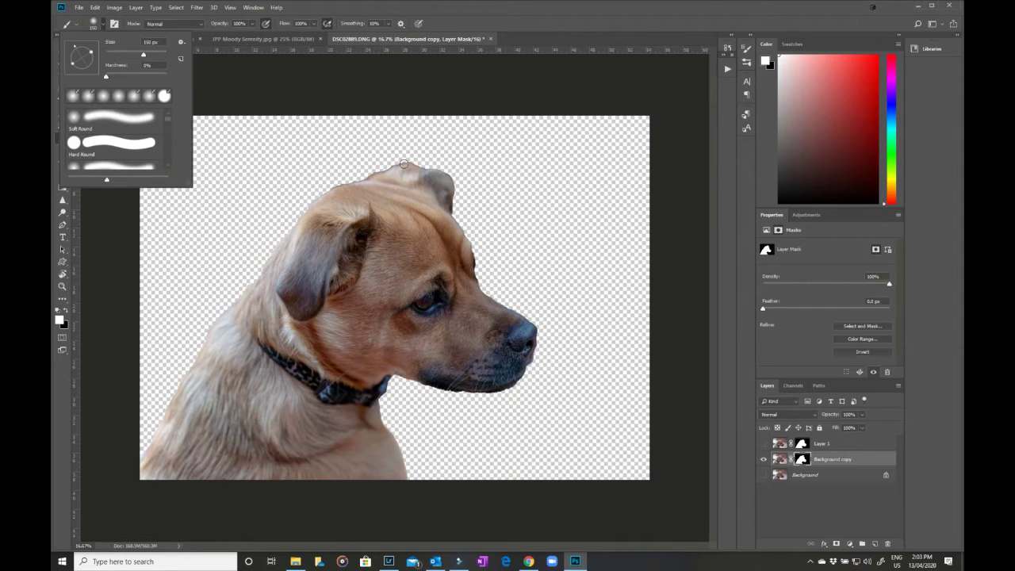
left_click(403, 163)
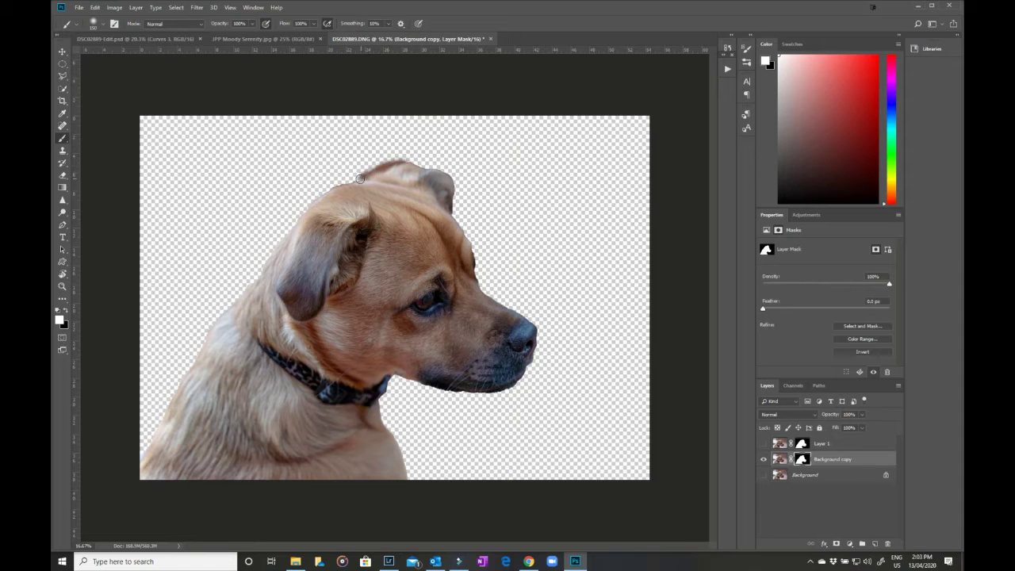
mouse_move(359, 179)
left_mouse_down()
mouse_move(306, 208)
mouse_move(270, 253)
mouse_move(211, 331)
mouse_move(146, 450)
mouse_move(166, 431)
mouse_move(182, 374)
mouse_move(172, 394)
left_mouse_up()
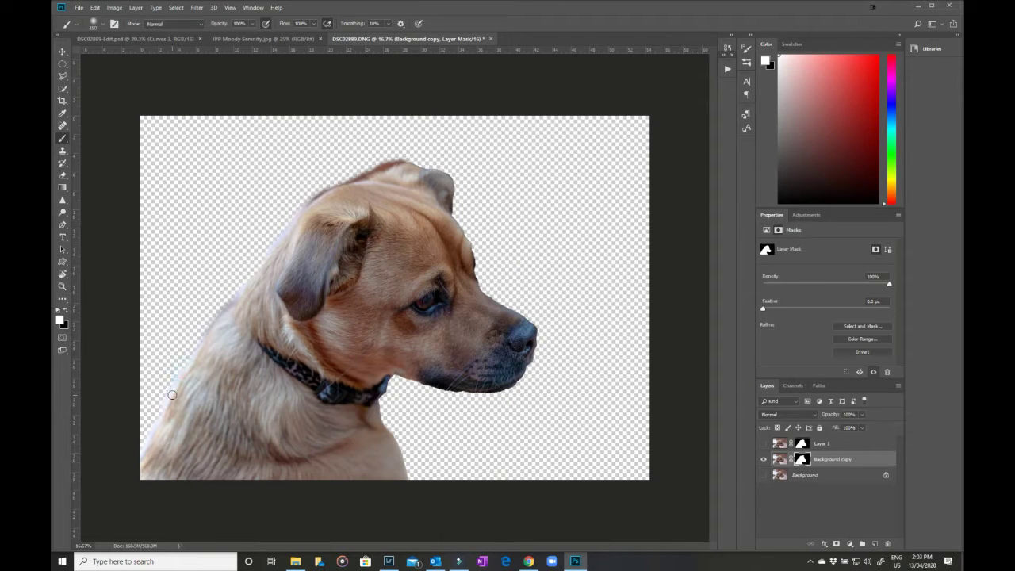
mouse_move(318, 411)
left_mouse_down()
mouse_move(389, 377)
mouse_move(394, 445)
left_mouse_up()
mouse_move(381, 374)
left_mouse_down()
mouse_move(487, 392)
mouse_move(513, 385)
mouse_move(533, 342)
mouse_move(532, 325)
mouse_move(475, 282)
mouse_move(469, 247)
mouse_move(478, 276)
mouse_move(475, 247)
mouse_move(484, 254)
mouse_move(458, 240)
mouse_move(468, 236)
mouse_move(449, 208)
mouse_move(450, 179)
mouse_move(375, 165)
left_mouse_up()
mouse_move(462, 201)
left_mouse_down()
mouse_move(424, 168)
mouse_move(447, 170)
mouse_move(452, 186)
left_mouse_up()
right_click(799, 458)
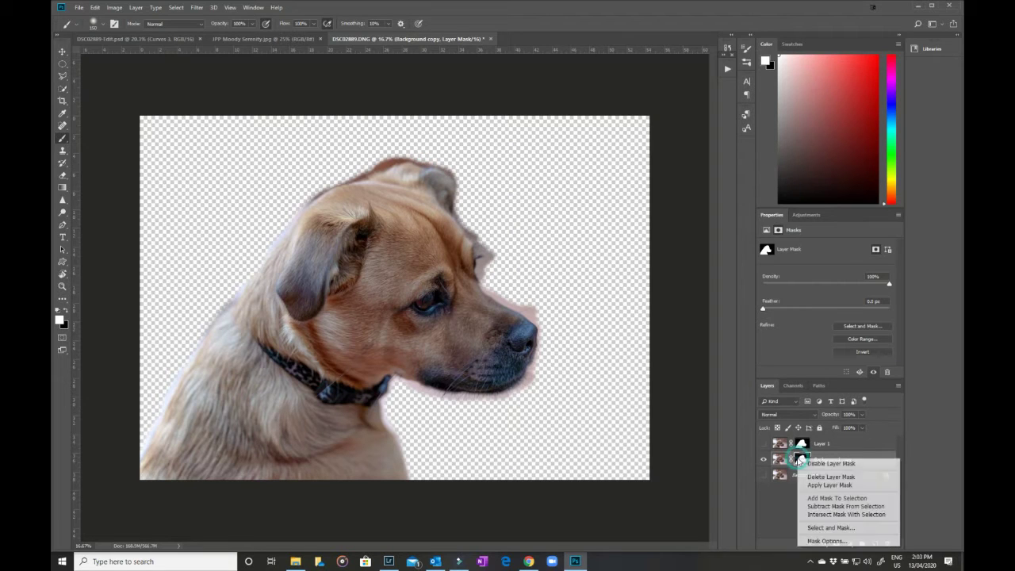
In Select and Mask, refine the fur edges at the face, shoulder, head and ear, then apply.
left_click(839, 527)
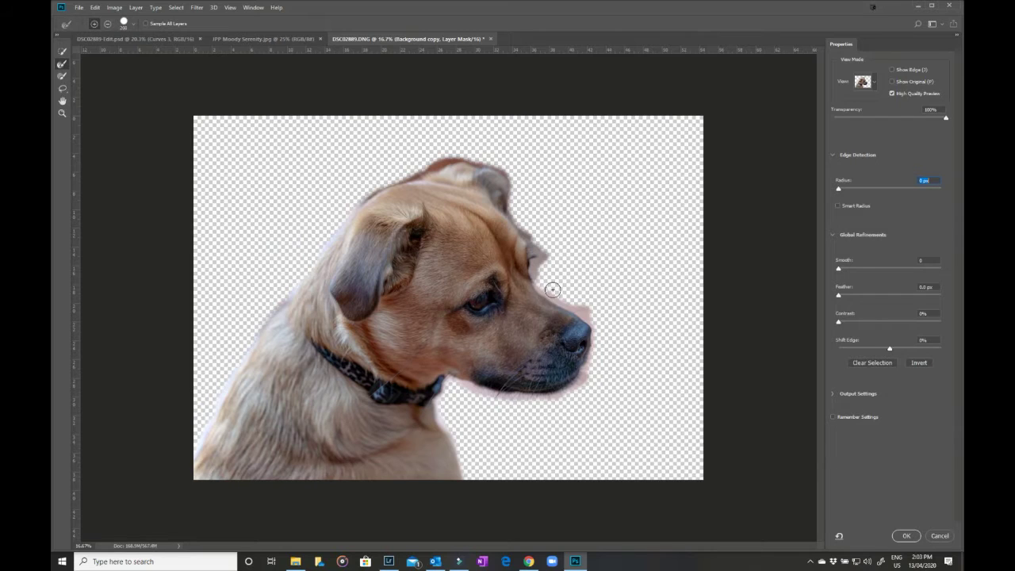
mouse_move(538, 285)
left_mouse_down()
mouse_move(594, 320)
mouse_move(564, 291)
mouse_move(597, 322)
mouse_move(588, 318)
mouse_move(596, 348)
mouse_move(581, 382)
mouse_move(525, 399)
mouse_move(450, 383)
mouse_move(437, 406)
mouse_move(463, 469)
left_mouse_up()
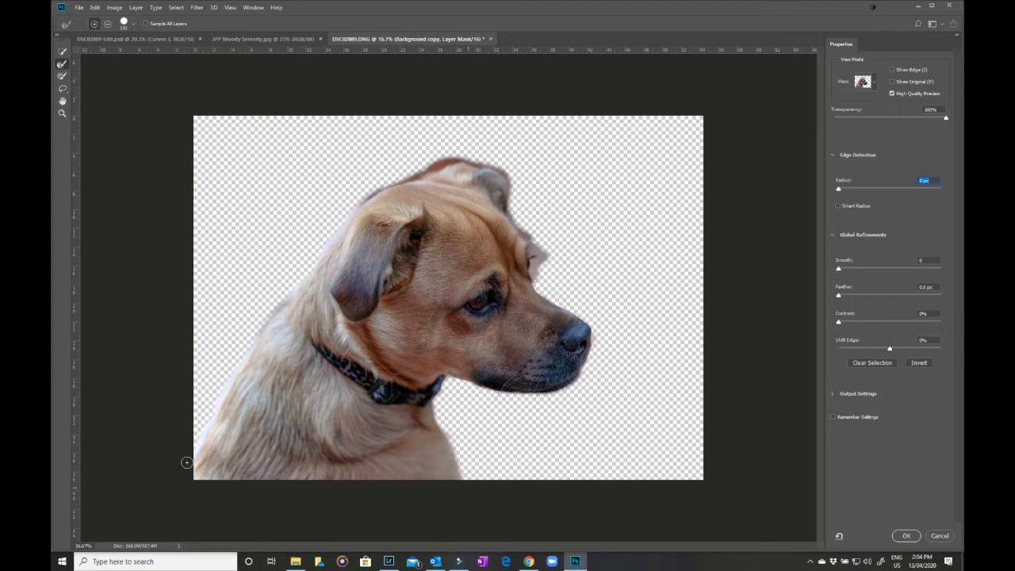
mouse_move(185, 462)
left_mouse_down()
mouse_move(240, 355)
mouse_move(298, 286)
mouse_move(277, 303)
left_mouse_up()
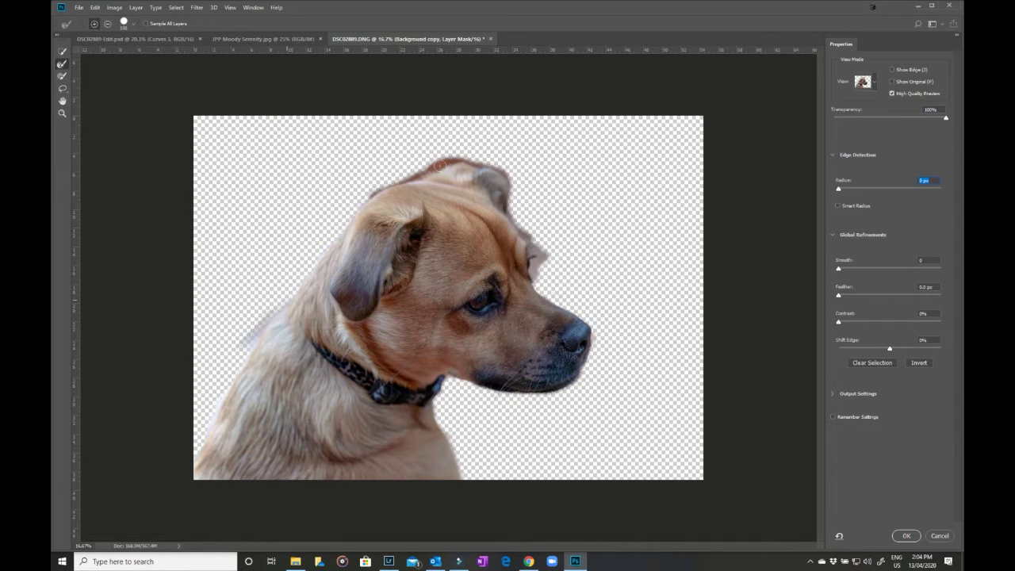
mouse_move(440, 165)
left_mouse_down()
mouse_move(469, 158)
mouse_move(508, 170)
mouse_move(444, 163)
mouse_move(486, 166)
left_mouse_up()
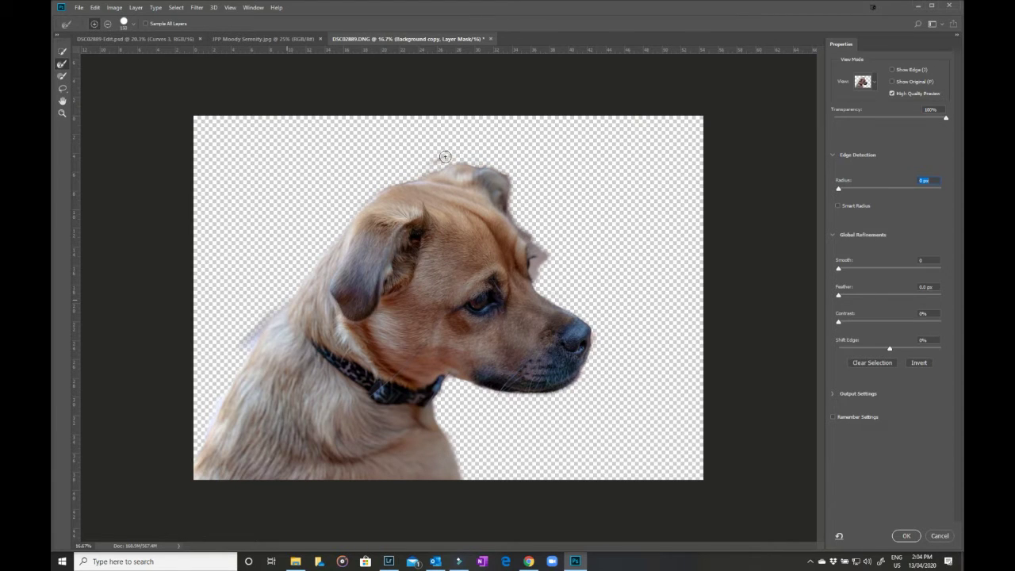
mouse_move(444, 156)
left_mouse_down()
mouse_move(436, 159)
mouse_move(510, 177)
left_mouse_up()
left_click_drag(538, 253, 540, 280)
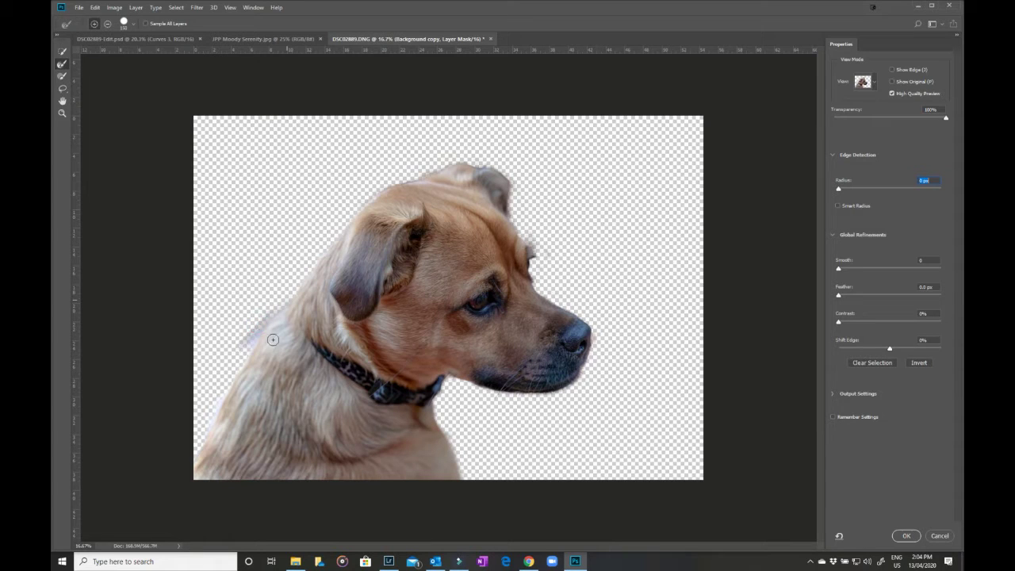
left_click(906, 536)
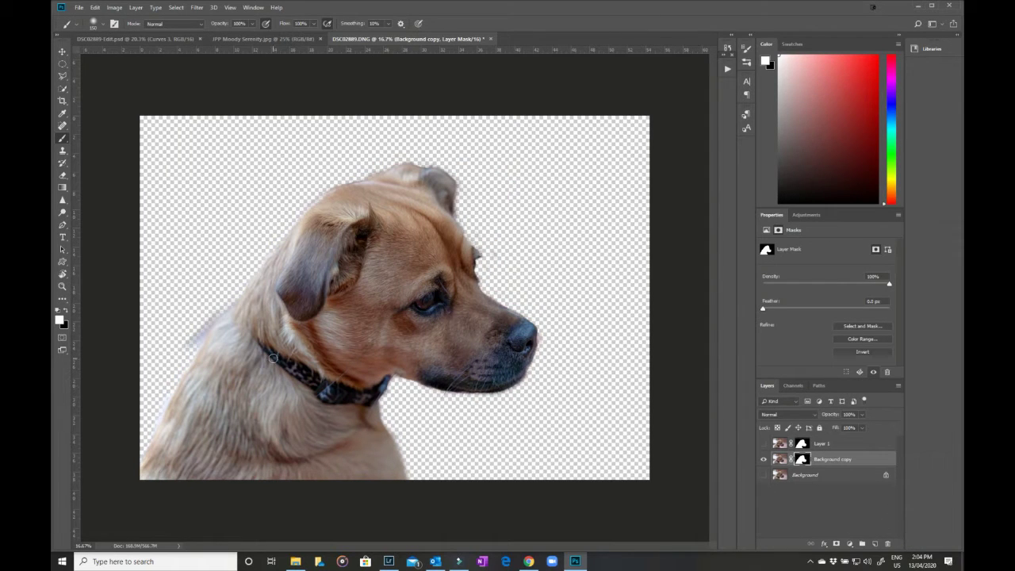
Paint black on the mask near the dog's neck, undoing a stray stroke above the head.
mouse_move(196, 320)
left_mouse_down()
mouse_move(208, 317)
mouse_move(200, 337)
mouse_move(212, 319)
left_mouse_up()
key("x")
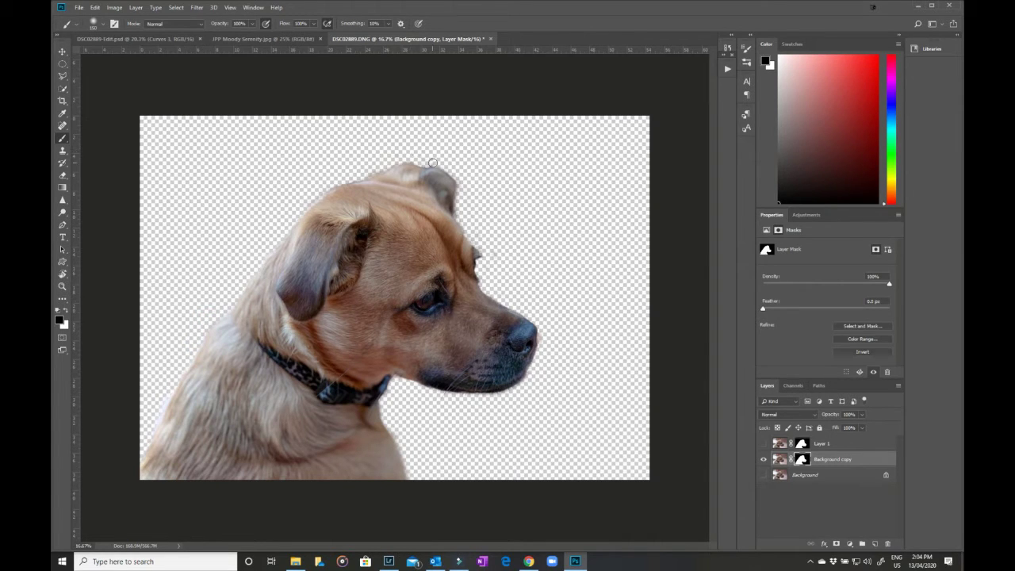
left_click_drag(433, 163, 459, 174)
key("ctrl+z")
Hide the Background copy layer and bring up the JPP Moody Serenity.jpg texture document.
left_click(762, 444)
left_click(825, 460)
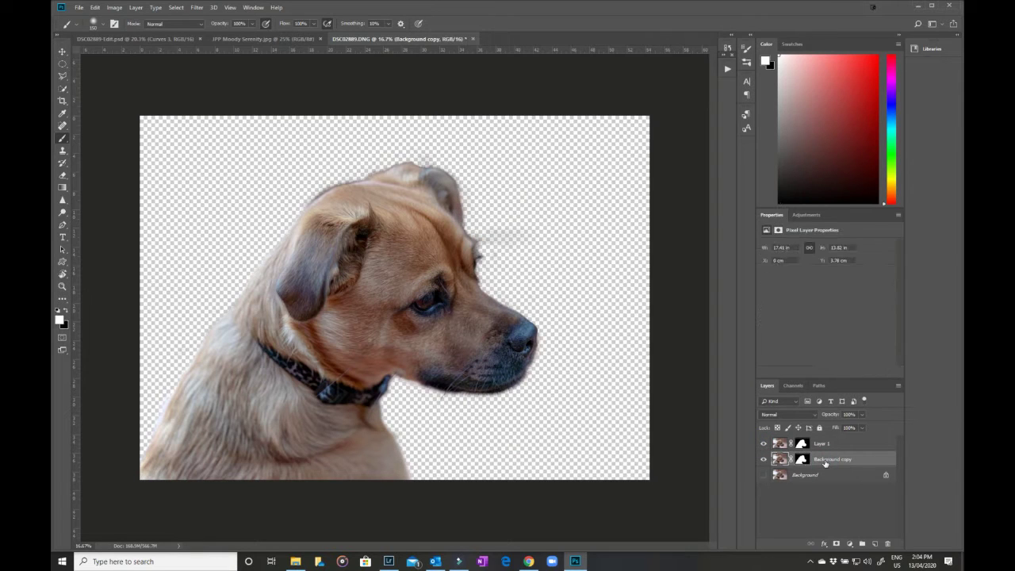
left_click(764, 460)
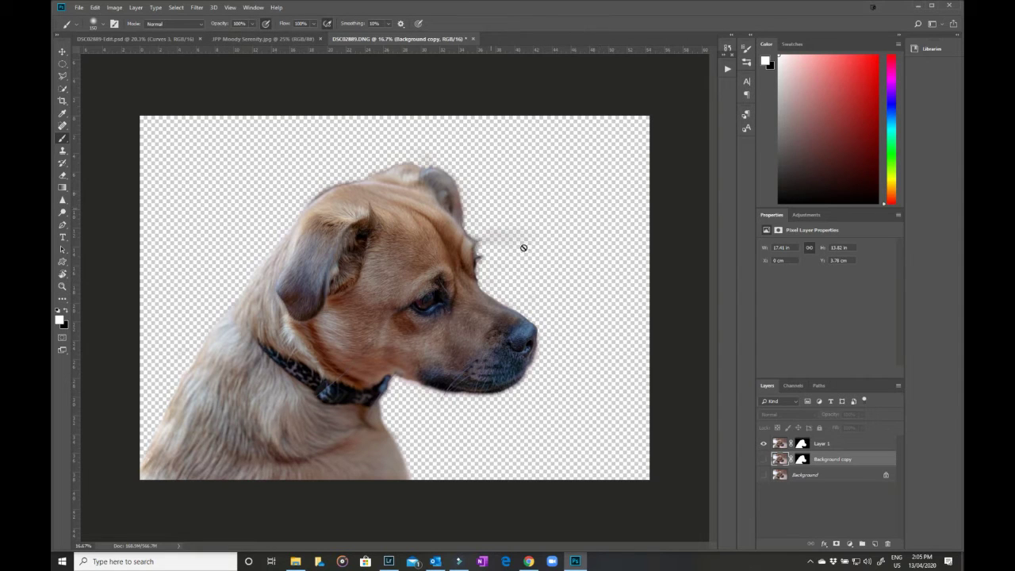
left_click(244, 39)
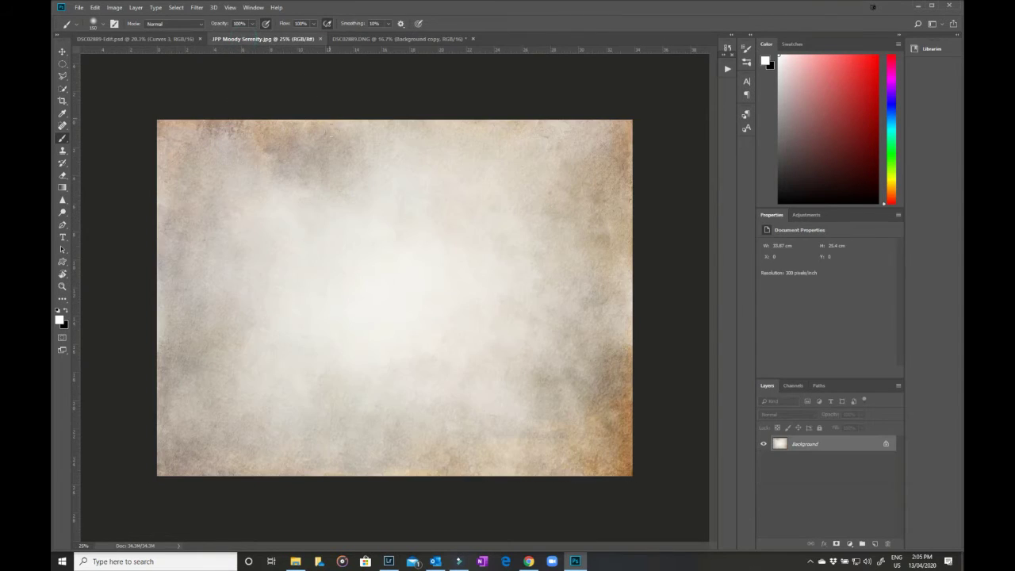
Drag the texture into DSC02889.DNG, stretch it to fill the canvas, and add an empty layer above.
key("v")
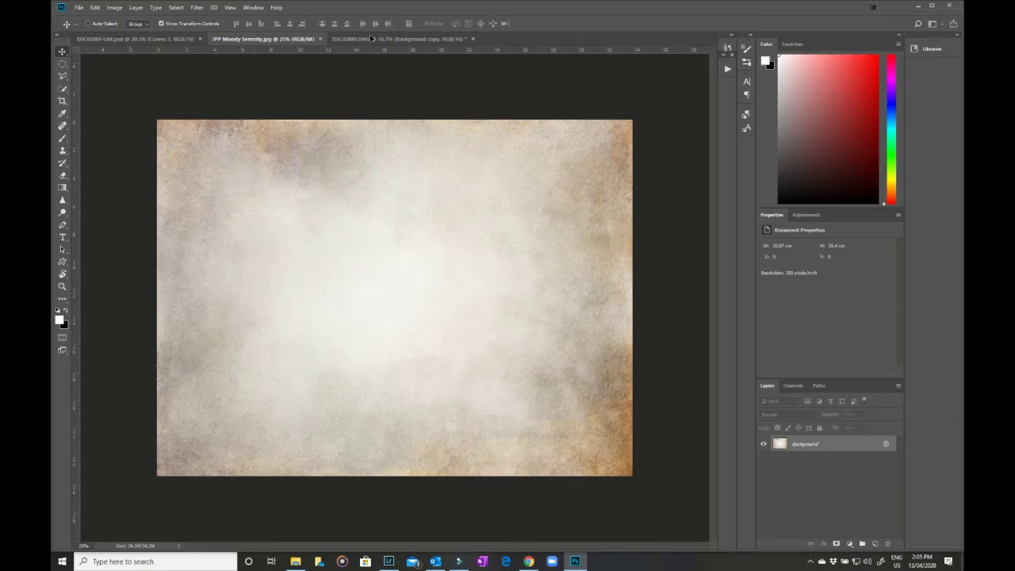
left_click_drag(371, 40, 369, 163)
left_click_drag(270, 225, 174, 162)
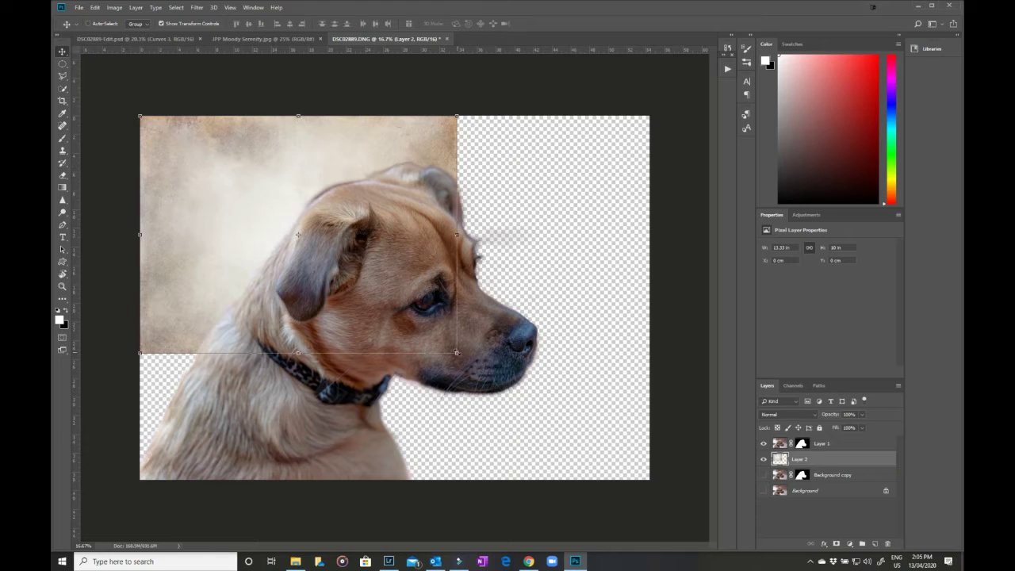
left_click_drag(457, 352, 649, 483)
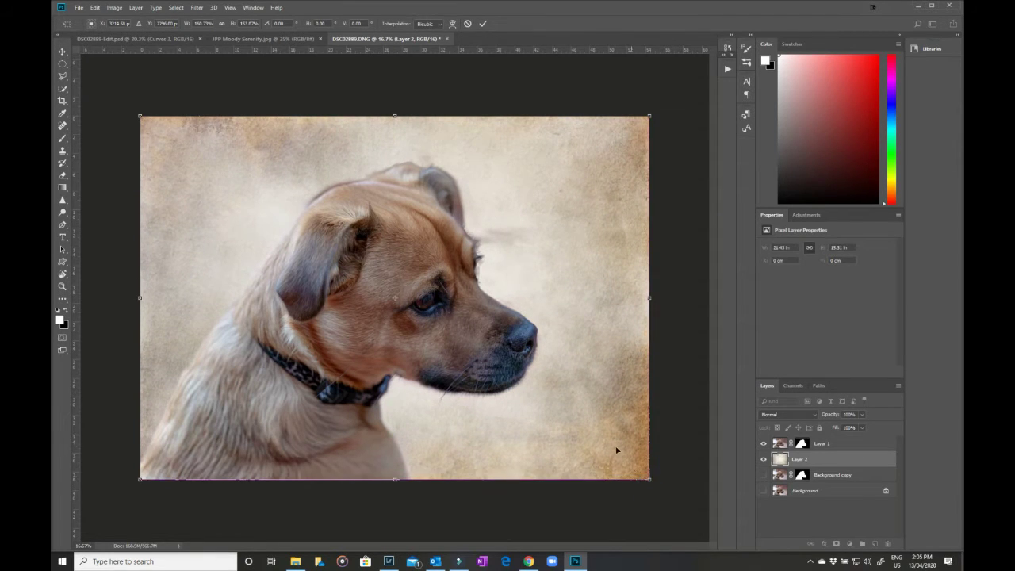
key("ctrl+z")
key("Return")
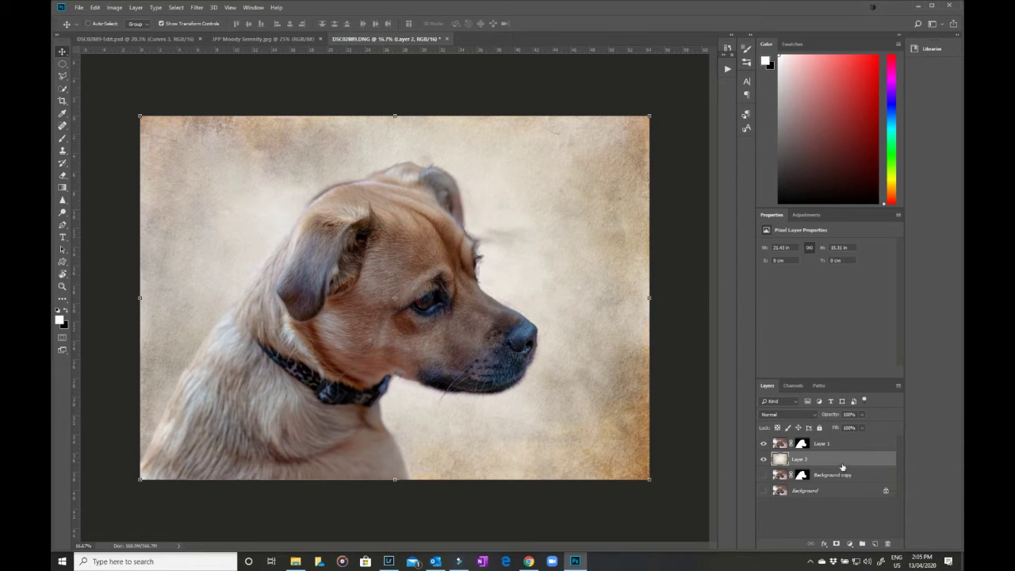
left_click(875, 544)
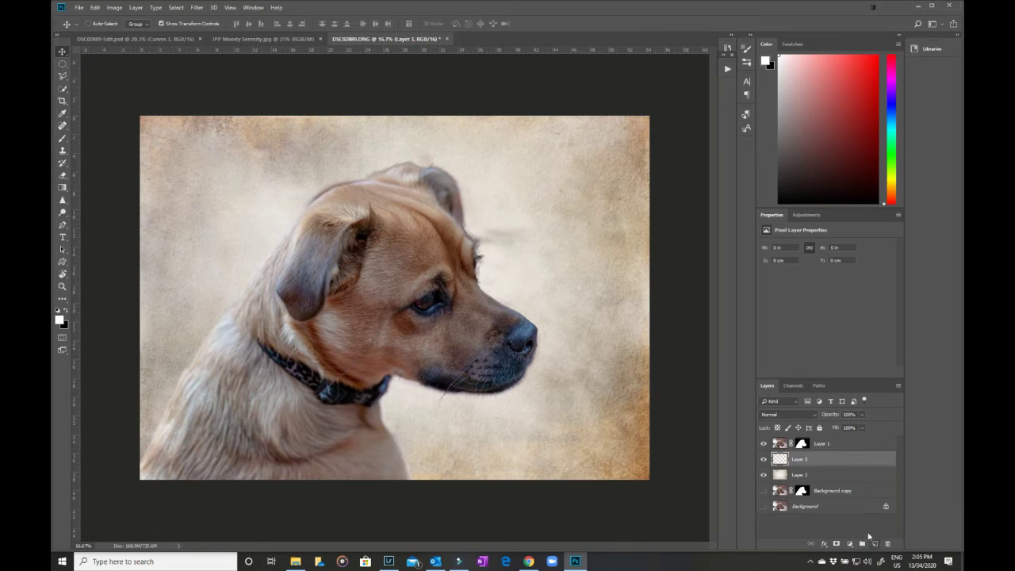
key("x")
Paint a soft black shadow behind the dog's neck and under its chin and muzzle.
left_click(62, 138)
key("bracketright")
key("bracketright")
key("bracketright")
key("bracketright")
key("bracketright")
key("bracketright")
key("bracketright")
key("bracketright")
key("bracketright")
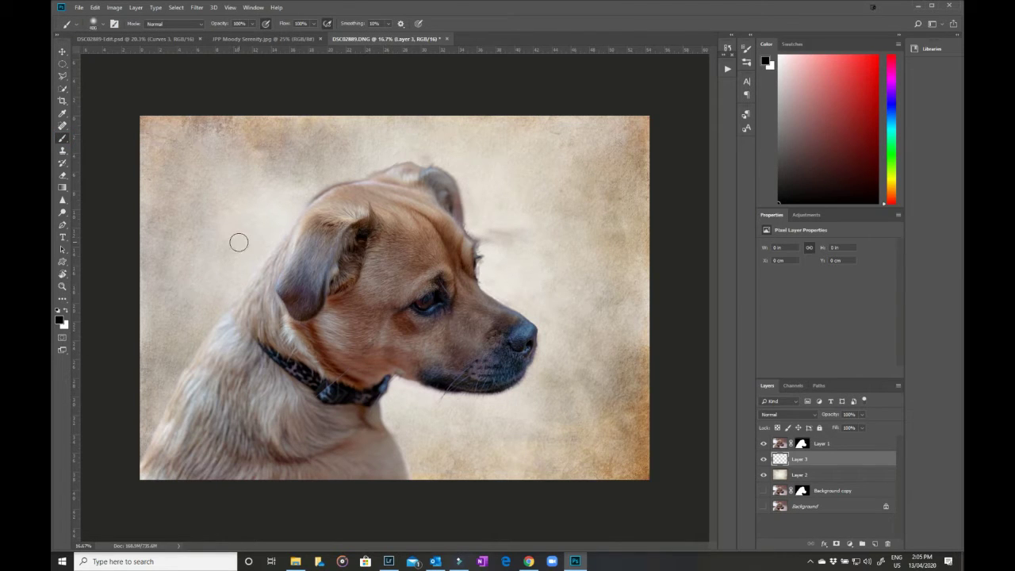
mouse_move(264, 245)
left_mouse_down()
mouse_move(143, 428)
mouse_move(182, 349)
mouse_move(278, 230)
mouse_move(428, 157)
left_mouse_up()
mouse_move(394, 387)
left_mouse_down()
mouse_move(462, 403)
mouse_move(515, 373)
mouse_move(530, 379)
mouse_move(520, 370)
left_mouse_up()
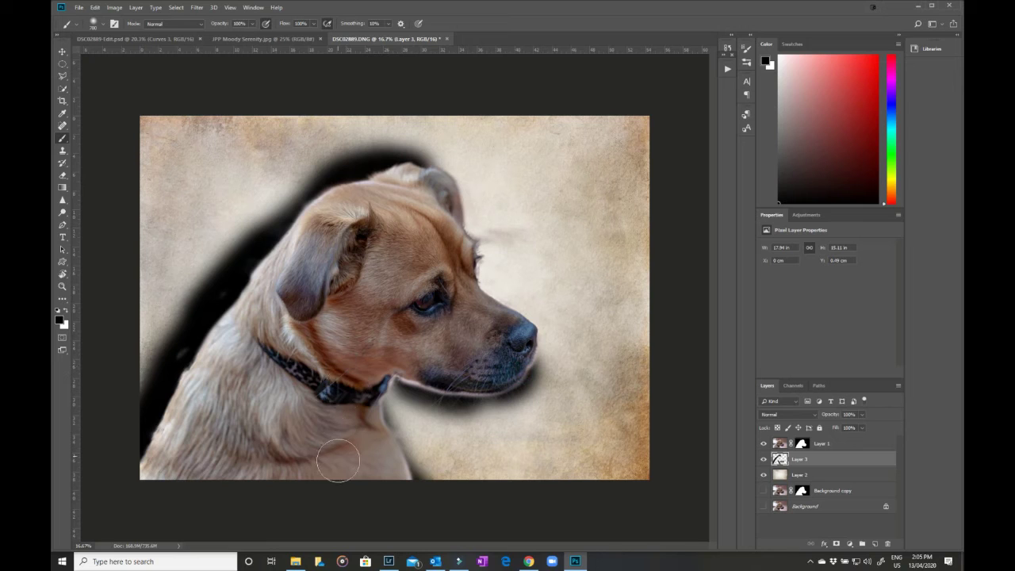
Set the shadow layer to Multiply and fade it to about 30% opacity.
left_click(805, 416)
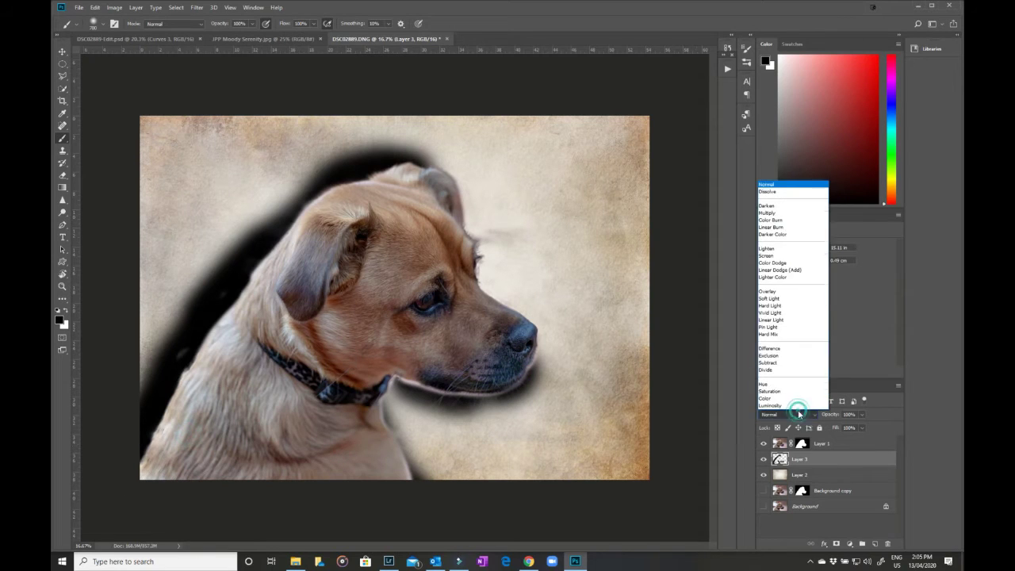
left_click(781, 214)
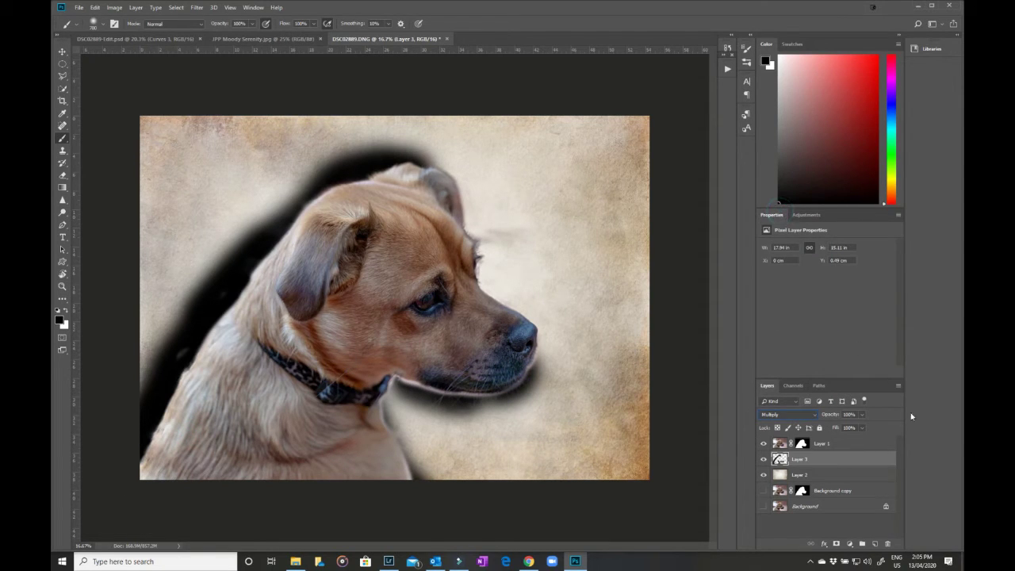
left_click(863, 415)
left_click_drag(862, 429, 840, 428)
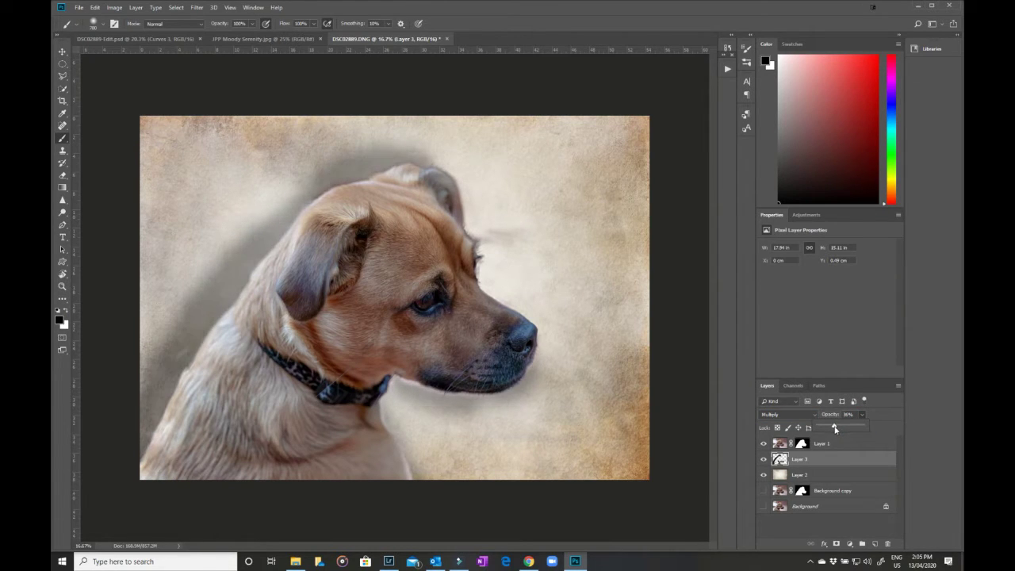
Touch up Layer 1's mask at the dog's neck, collar, jaw, chest and head with a smaller brush.
left_click(800, 444)
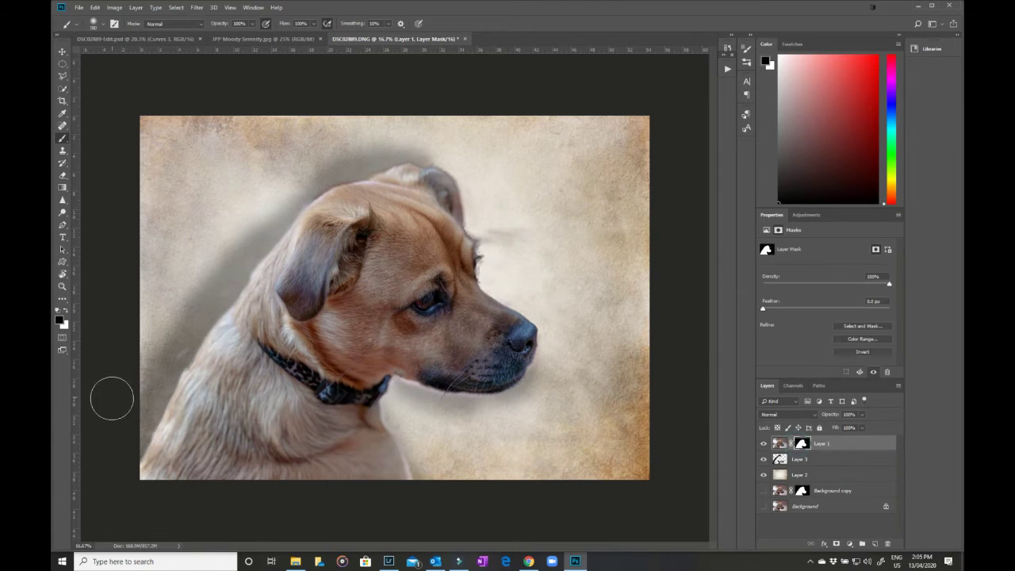
key("bracketleft")
key("bracketleft")
key("bracketleft")
key("bracketleft")
key("bracketleft")
key("x")
left_click(176, 361)
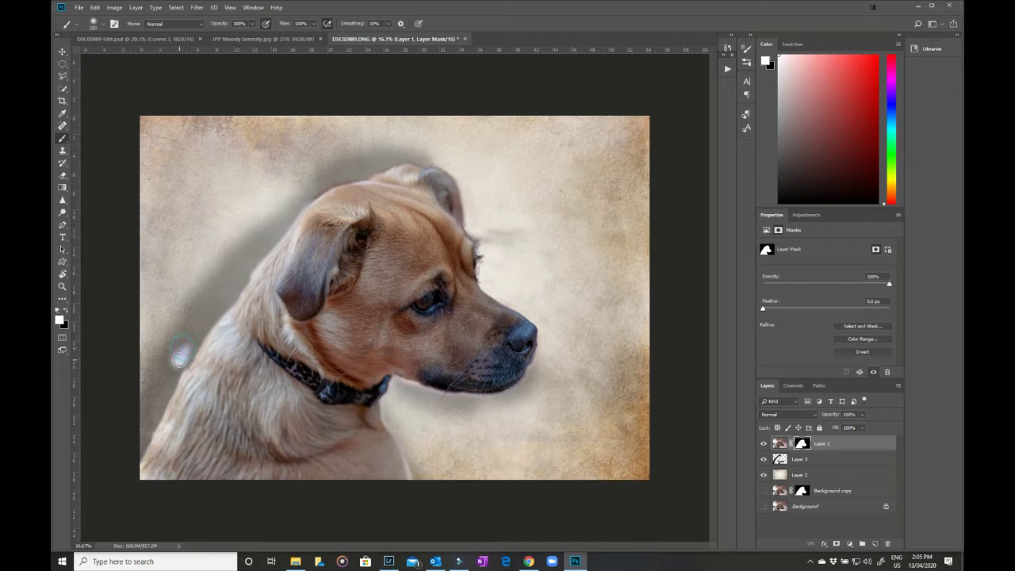
key("x")
left_click(178, 359)
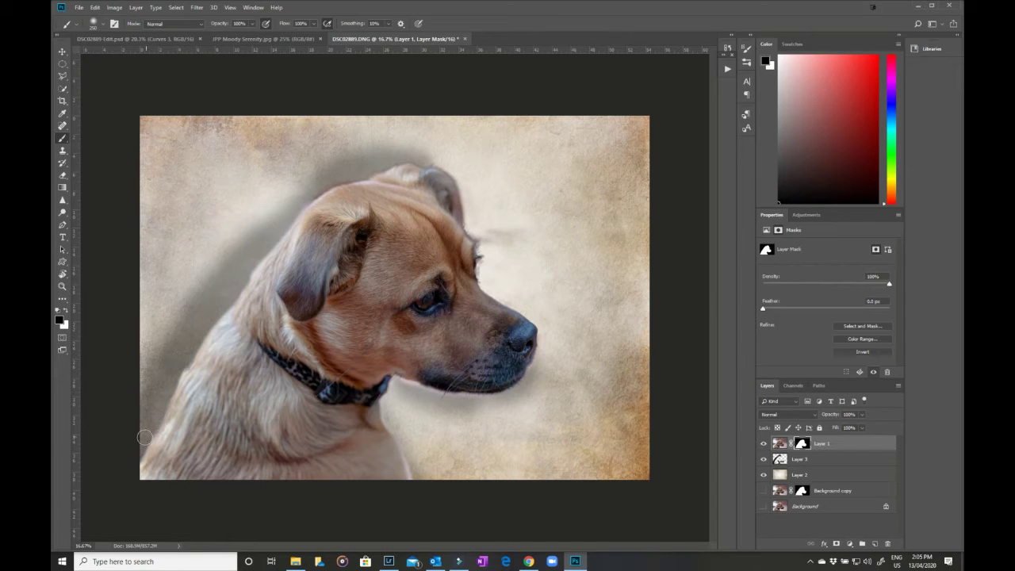
left_click(399, 384)
mouse_move(412, 388)
left_mouse_down()
mouse_move(462, 398)
mouse_move(533, 383)
mouse_move(526, 341)
left_mouse_up()
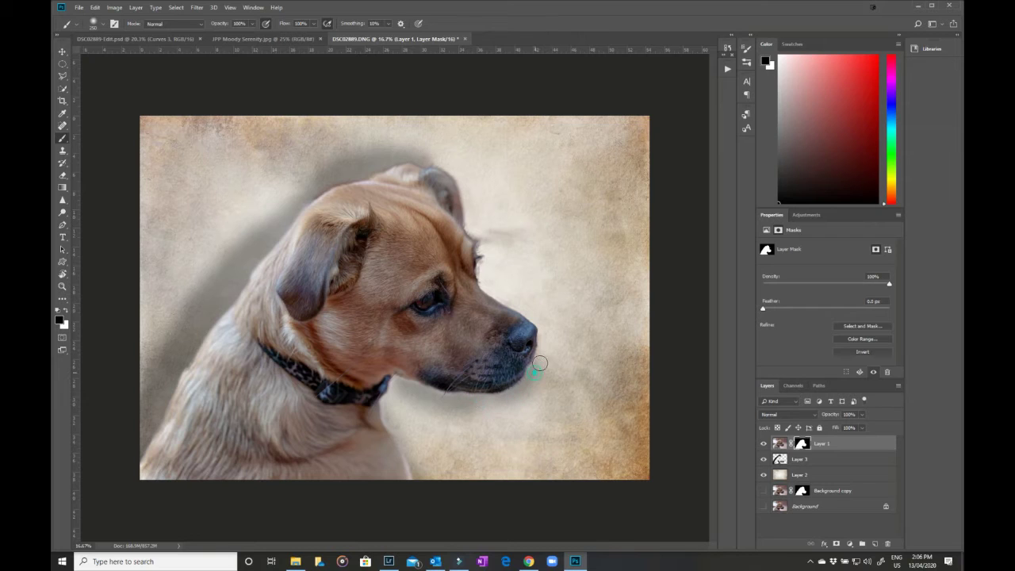
left_click(392, 415)
left_click(498, 251)
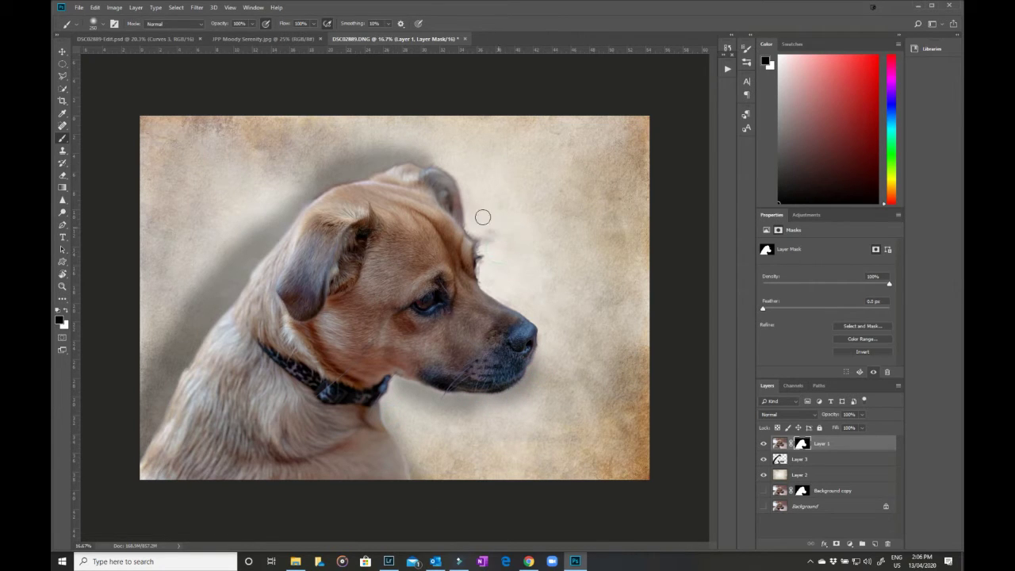
left_click(435, 155)
Lower the shadow layer Layer 3 to 27% opacity and add a new empty layer above it.
left_click(801, 460)
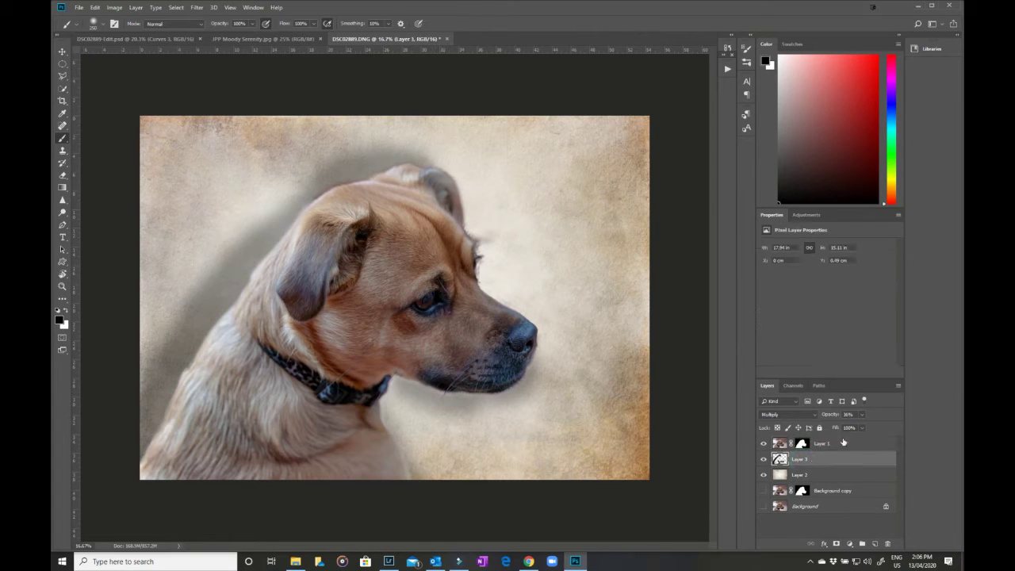
left_click(863, 414)
left_click_drag(860, 426, 858, 428)
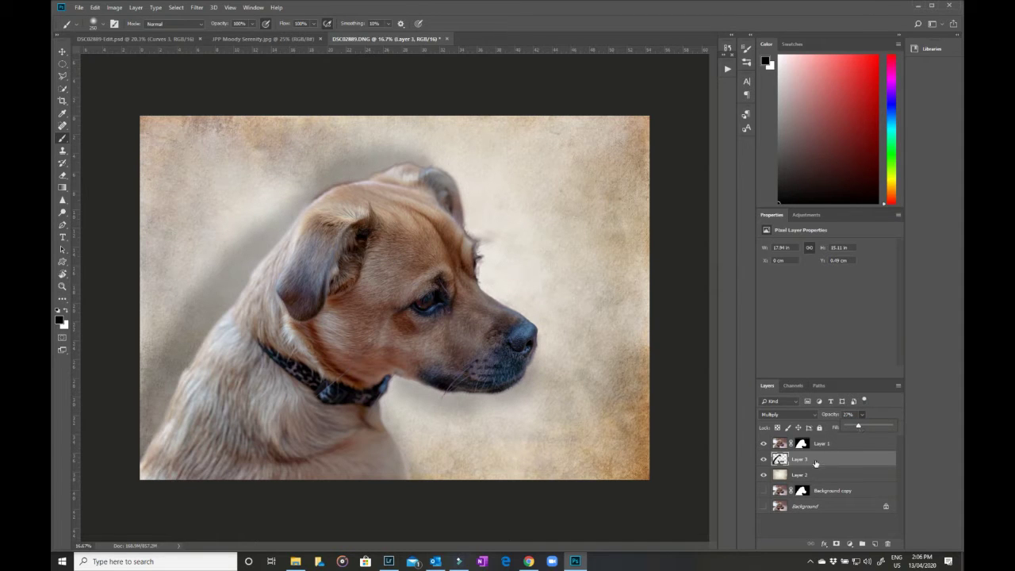
left_click(874, 544)
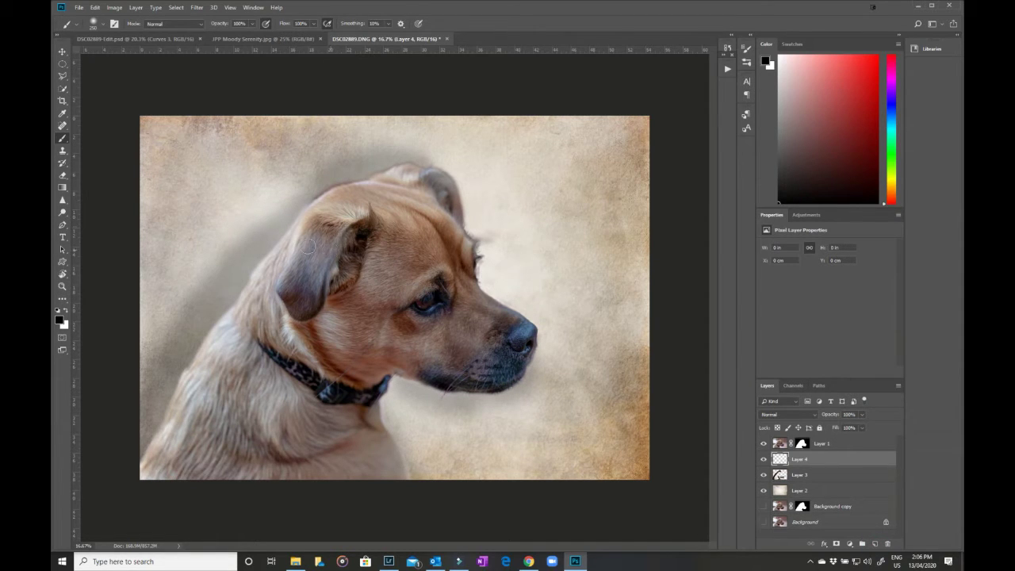
Paint a soft white glow around the dog's head, chest and snout on Layer 4.
key("x")
mouse_move(414, 166)
left_mouse_down()
mouse_move(348, 180)
mouse_move(425, 171)
mouse_move(450, 184)
mouse_move(475, 226)
mouse_move(489, 294)
mouse_move(537, 327)
mouse_move(522, 369)
mouse_move(473, 404)
mouse_move(384, 402)
mouse_move(420, 476)
left_mouse_up()
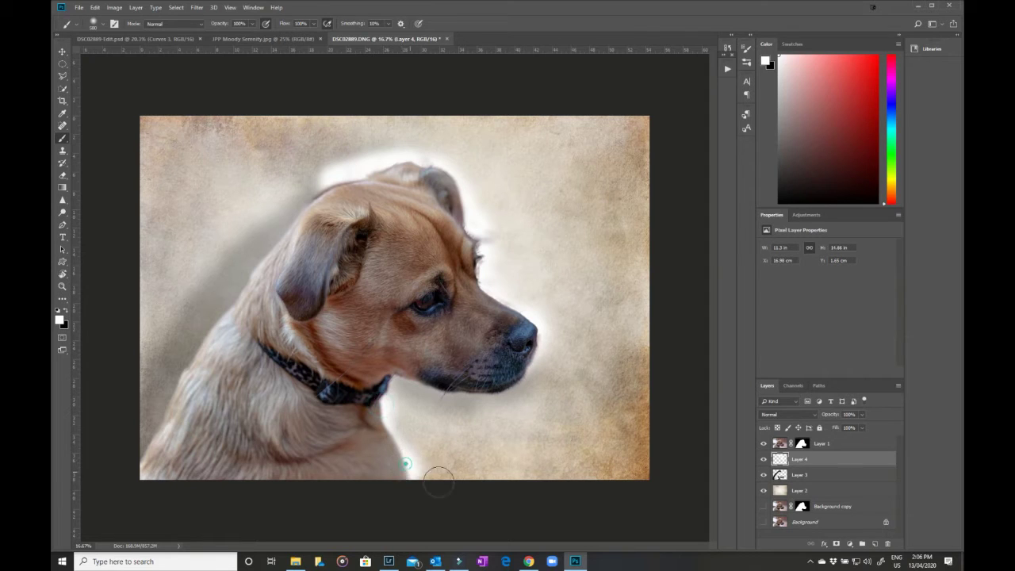
mouse_move(514, 375)
left_mouse_down()
mouse_move(491, 360)
mouse_move(464, 241)
left_mouse_up()
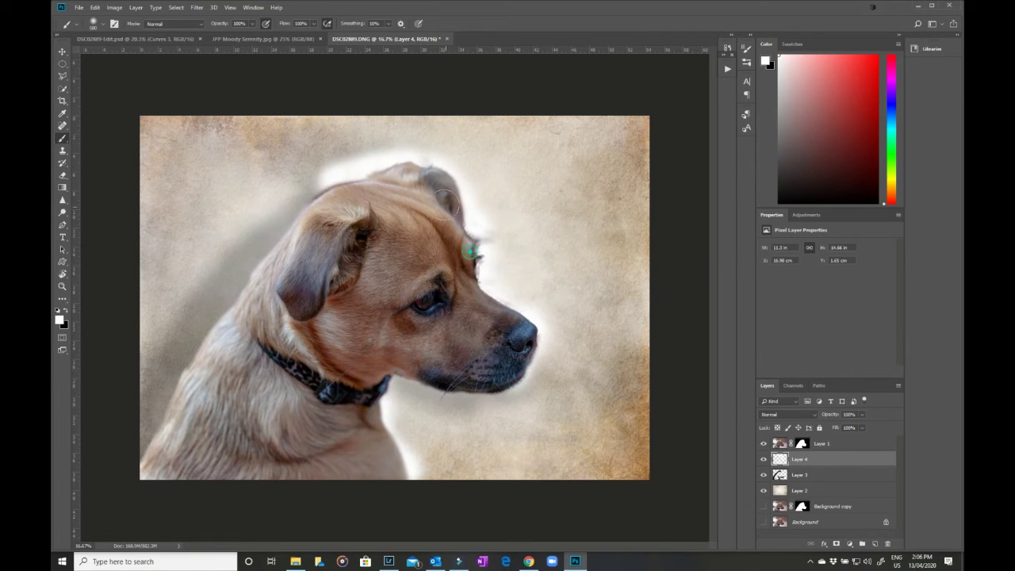
Set the glow layer to Screen blending at 35% opacity.
left_click(775, 415)
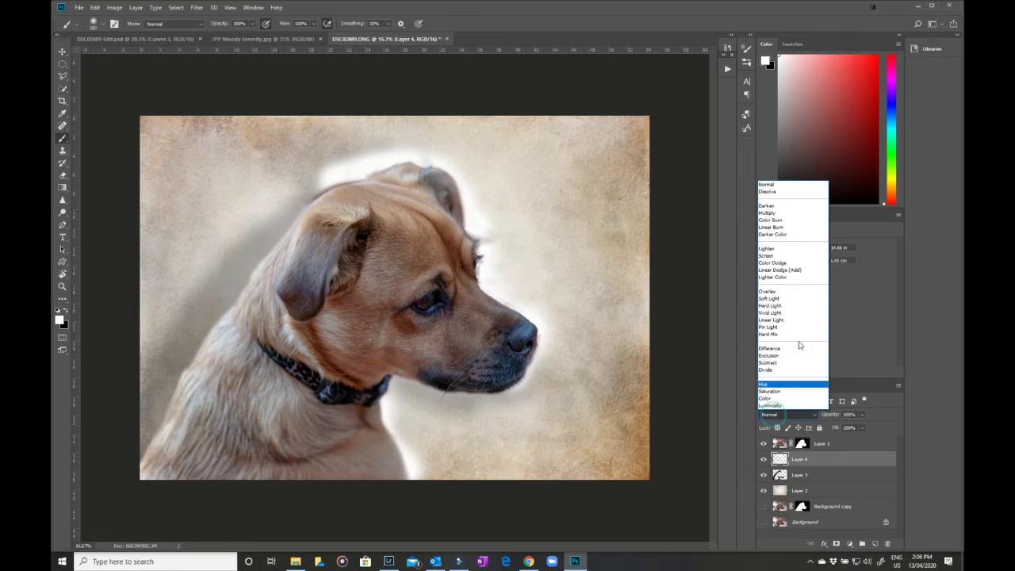
left_click(792, 258)
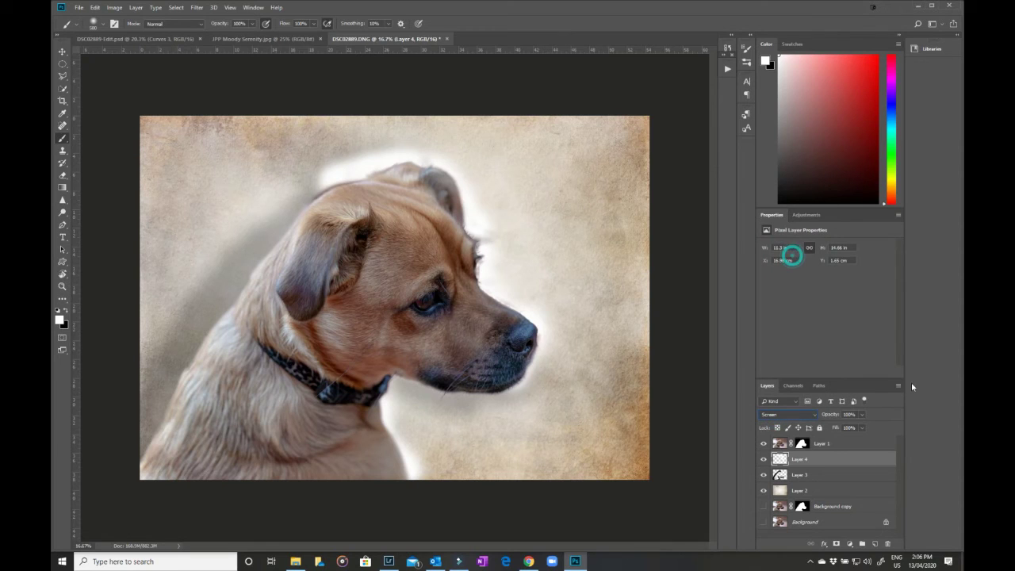
left_click(862, 414)
left_click_drag(858, 426, 834, 429)
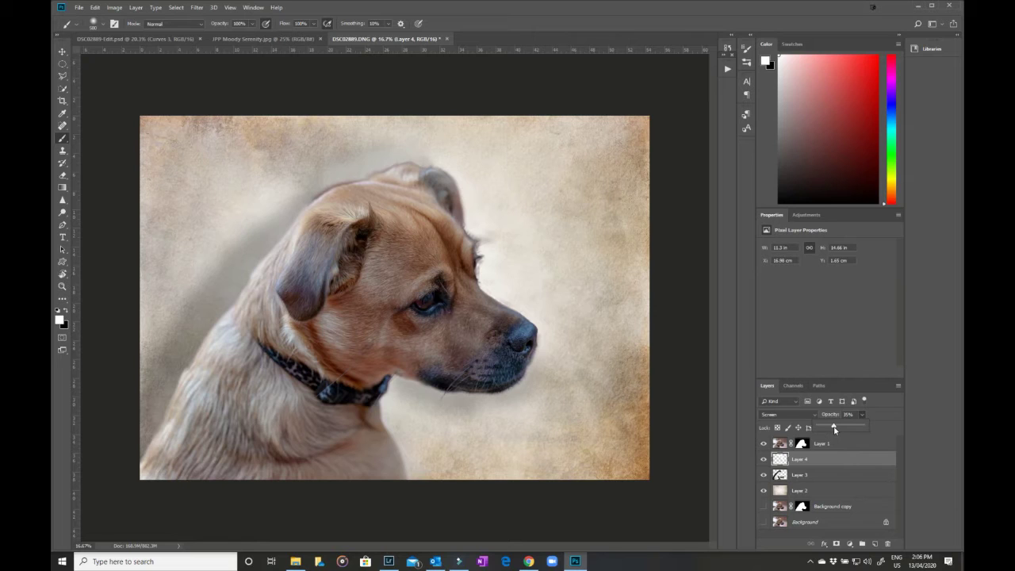
left_click(822, 446)
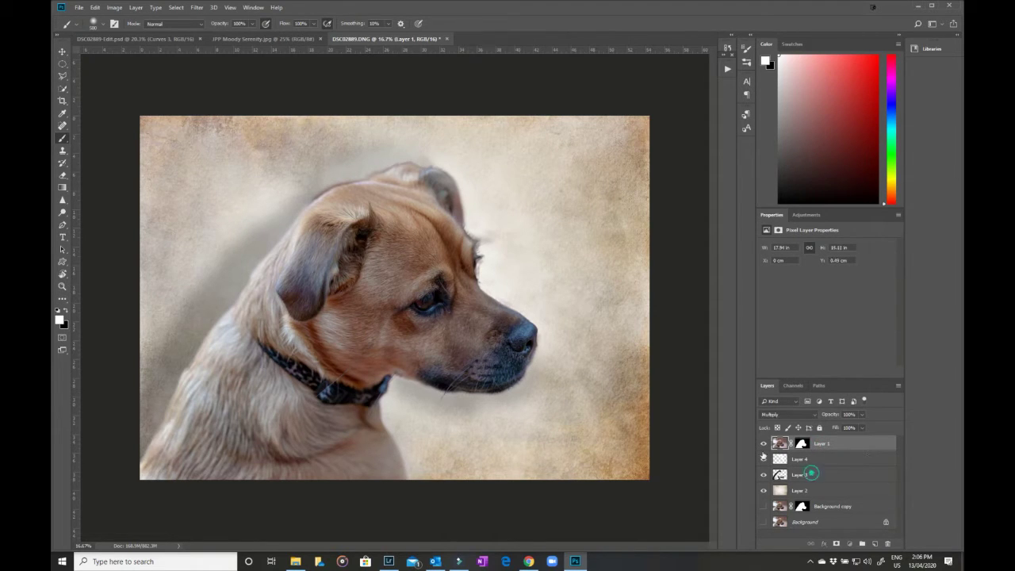
Switch to the Eraser with a much larger brush and make Layer 1 the working layer.
left_click(810, 474)
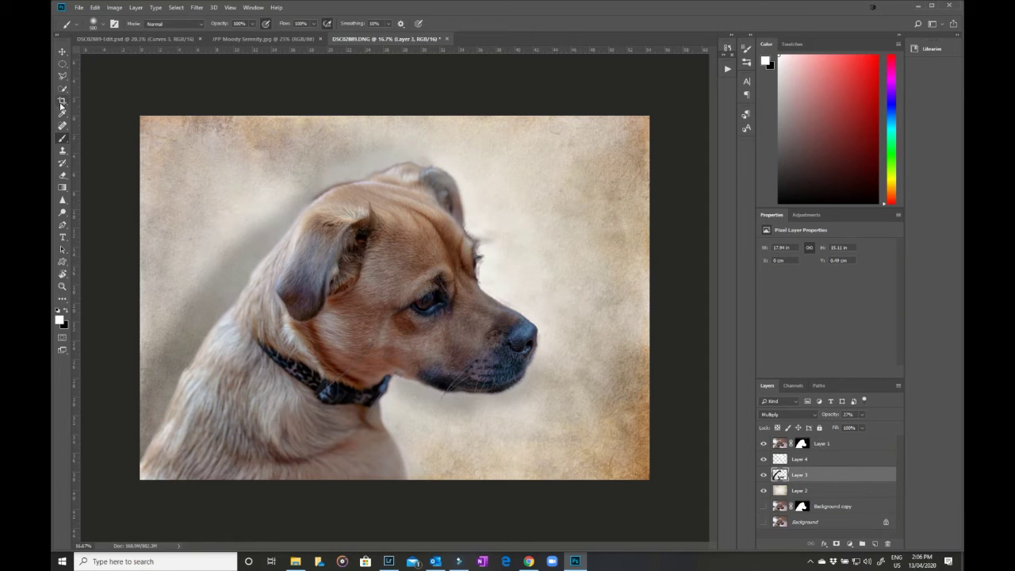
left_click(63, 175)
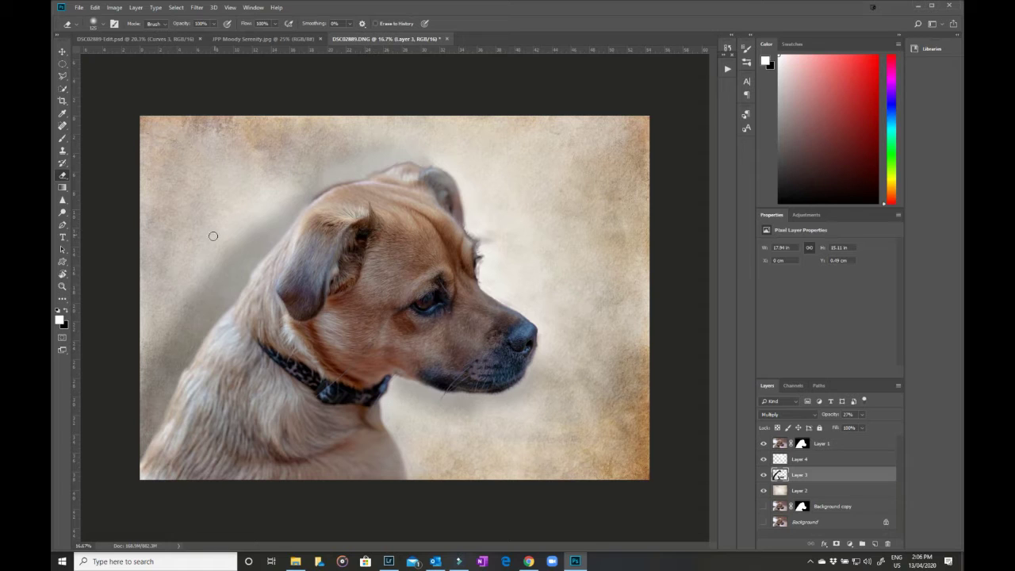
key("bracketright")
key("bracketright")
key("bracketright")
key("bracketright")
key("bracketright")
key("bracketright")
key("bracketright")
key("bracketright")
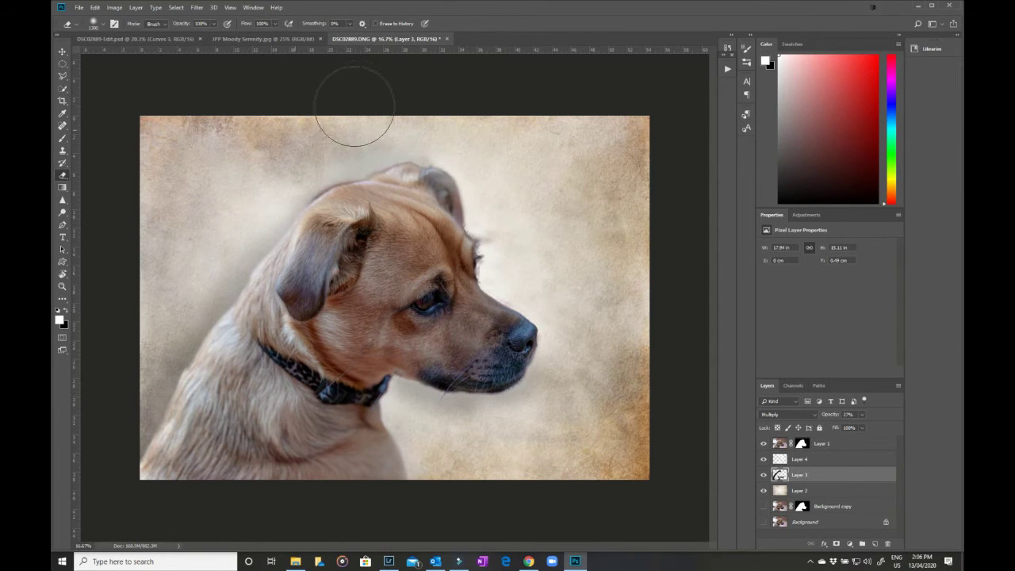
left_click(840, 460)
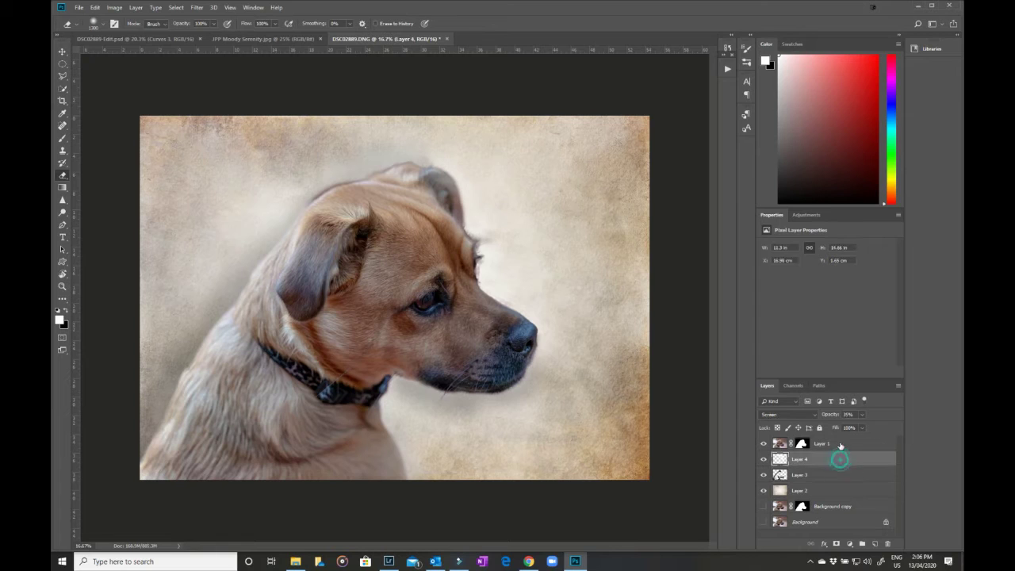
left_click(844, 443)
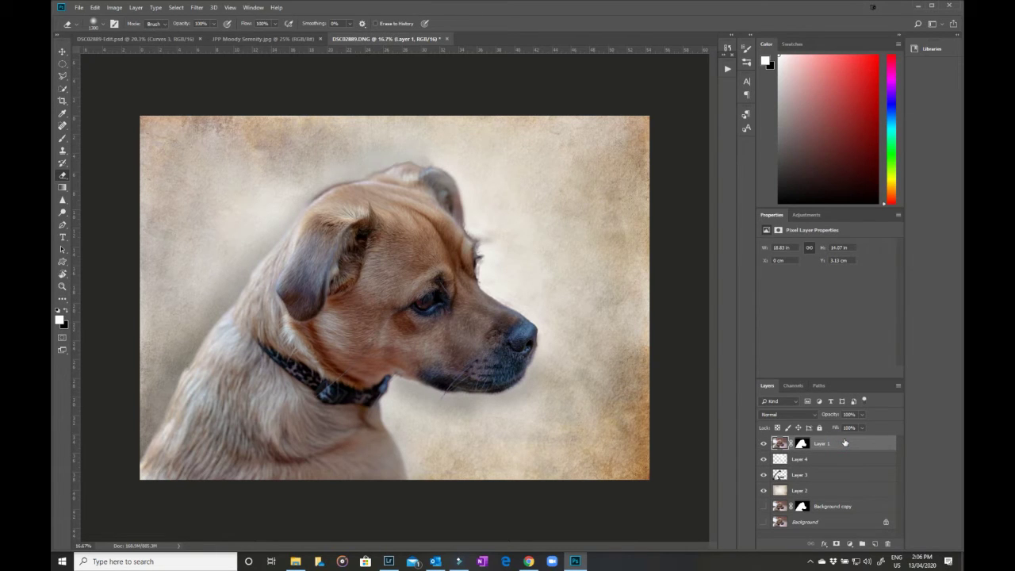
Stamp all visible layers into a new merged Layer 5 at the top with Ctrl+Alt+Shift+E.
key("ctrl+shift+alt+e")
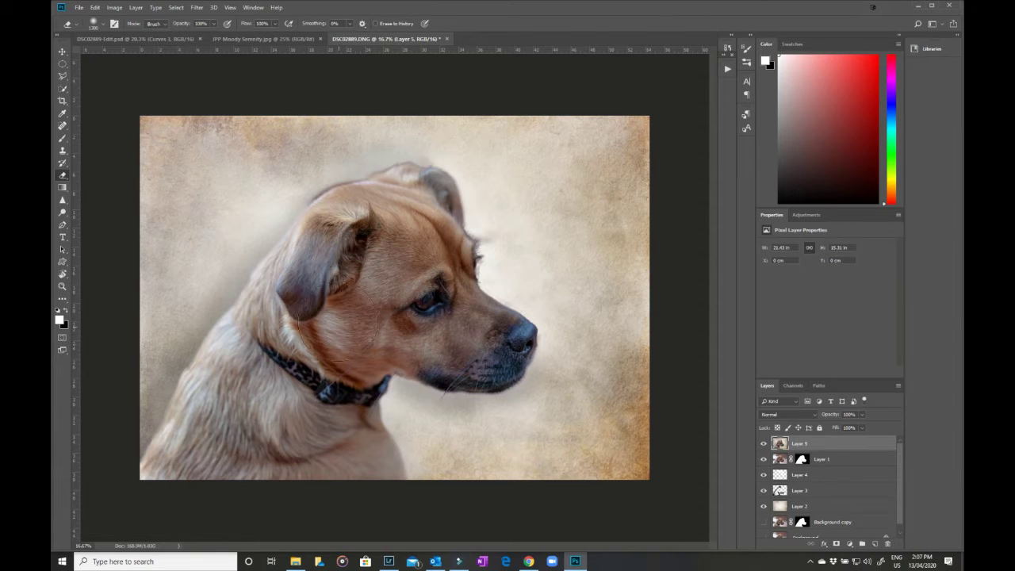
Pick the Move tool and run Filter > Topaz Labs > Topaz Impression 2 on the merged layer.
key("v")
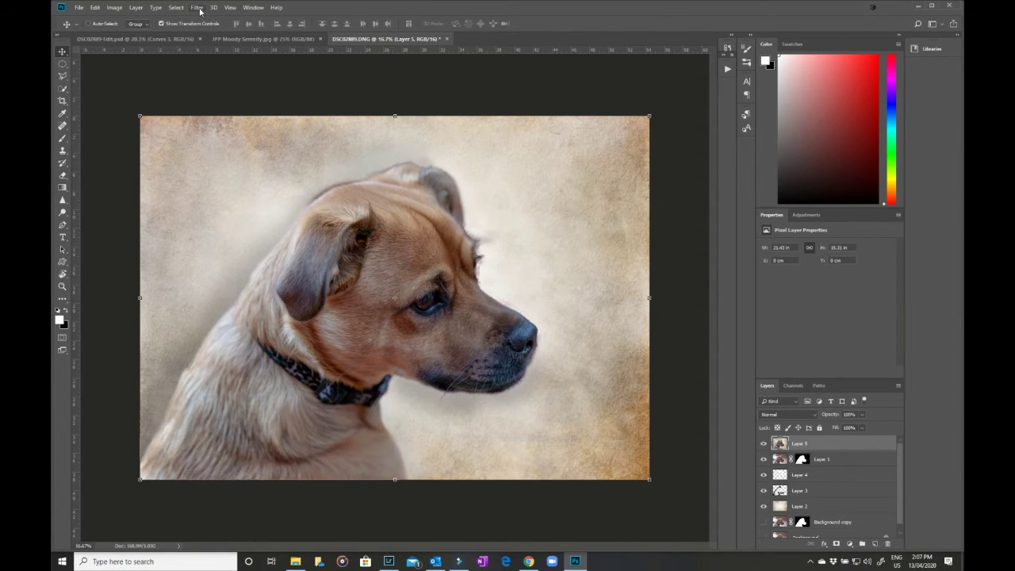
left_click(197, 7)
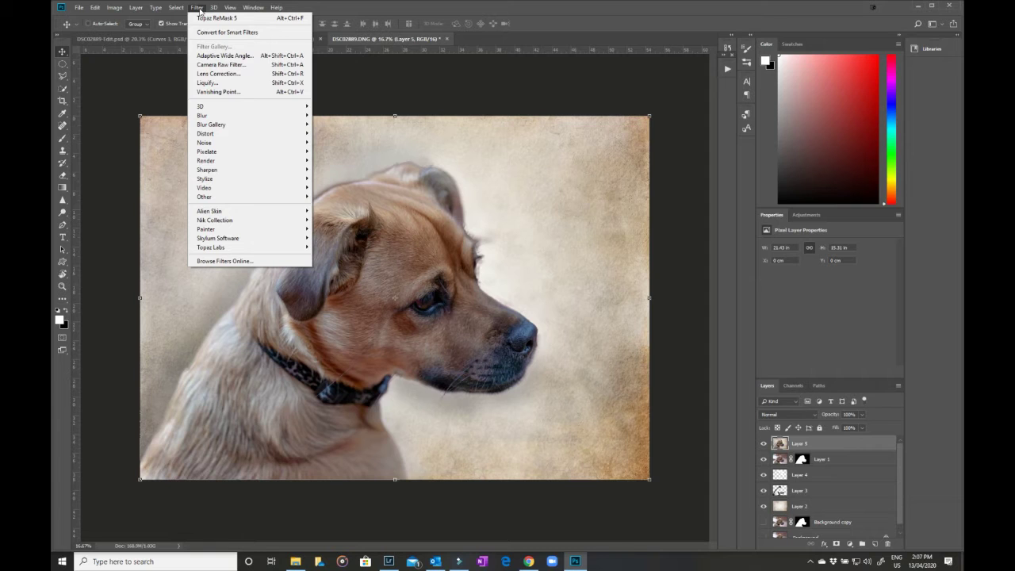
mouse_move(238, 248)
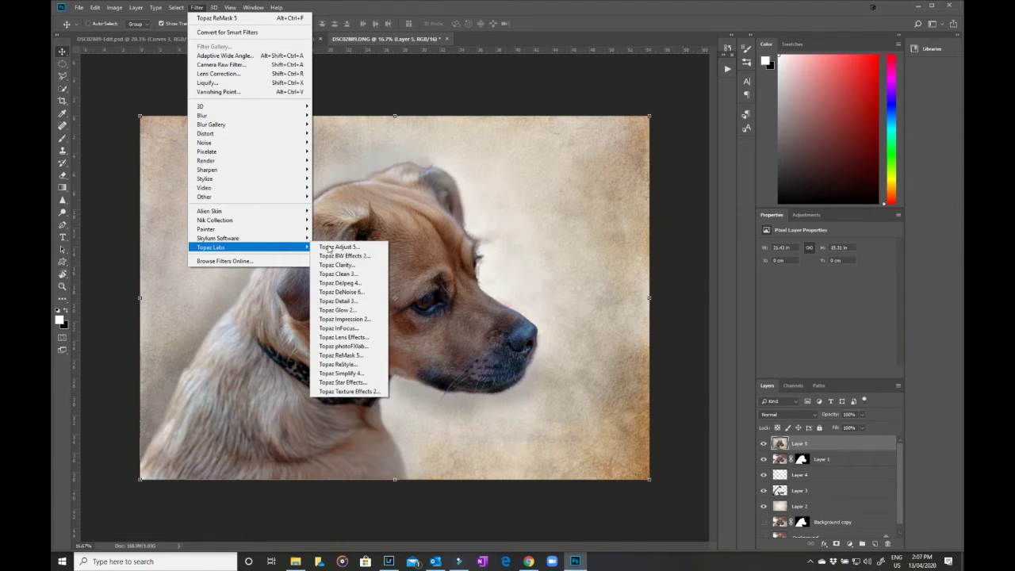
left_click(346, 320)
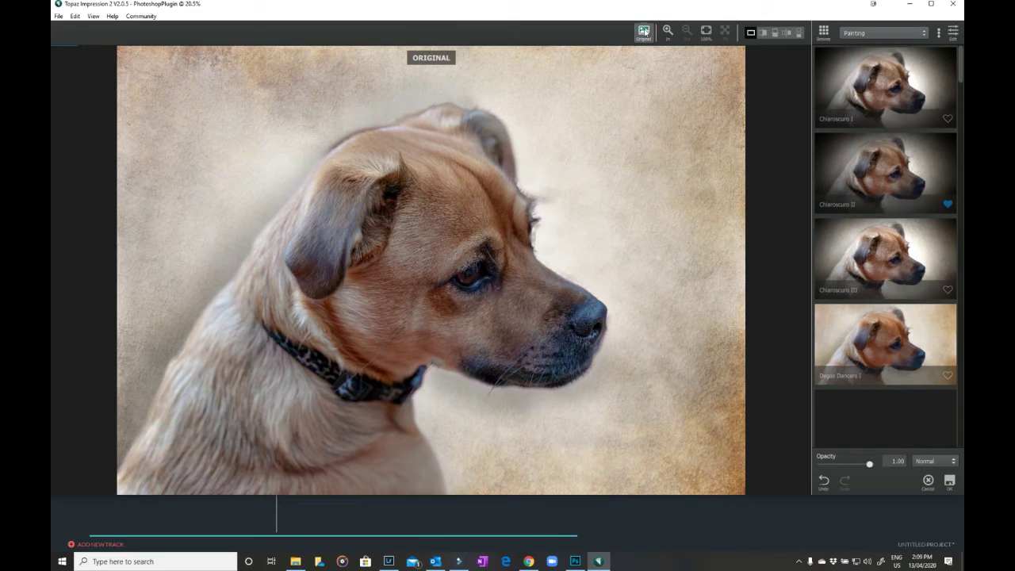
Turn off the Original view and keep the Painting preset category.
left_click(643, 31)
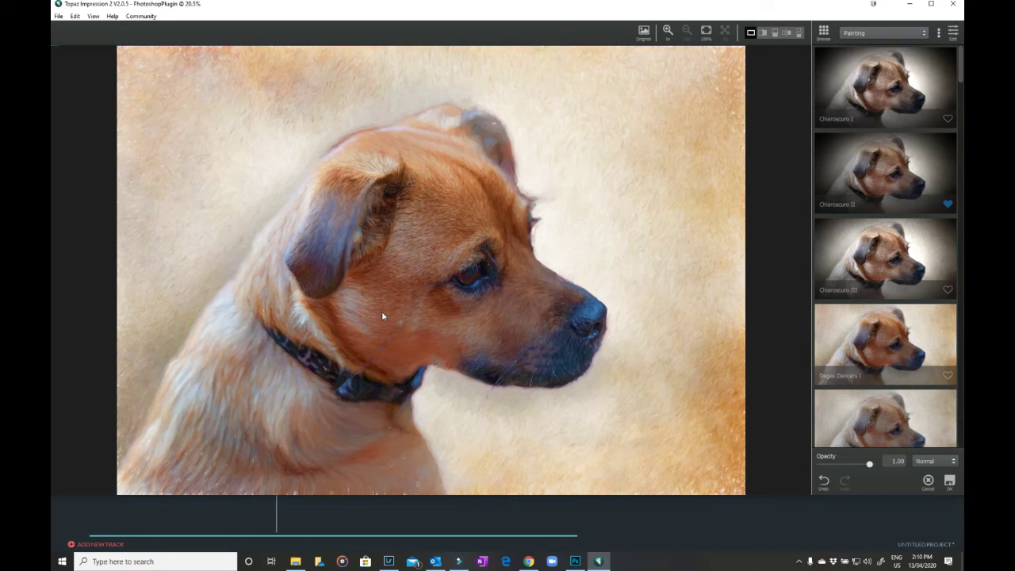
left_click(905, 34)
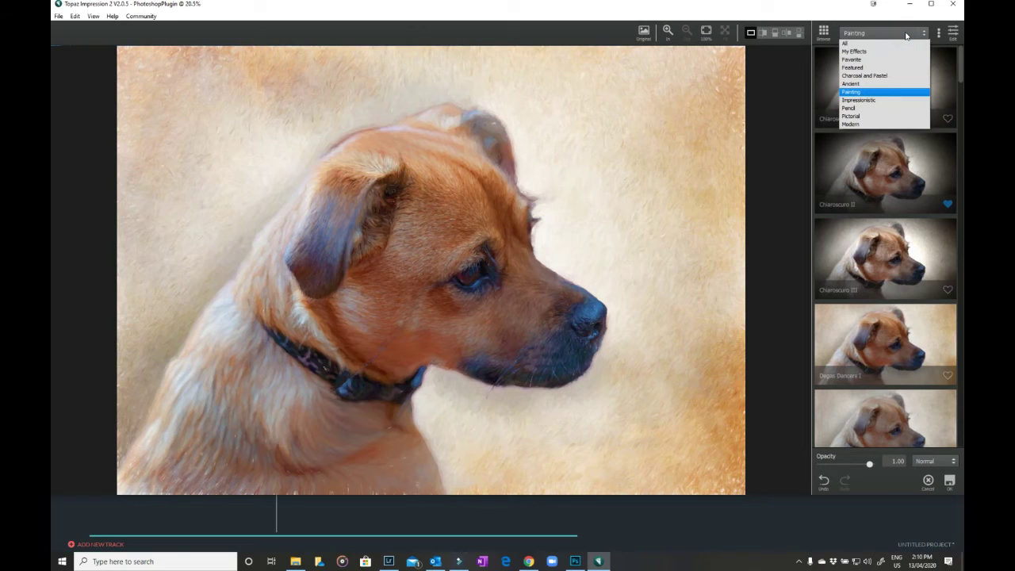
left_click(857, 100)
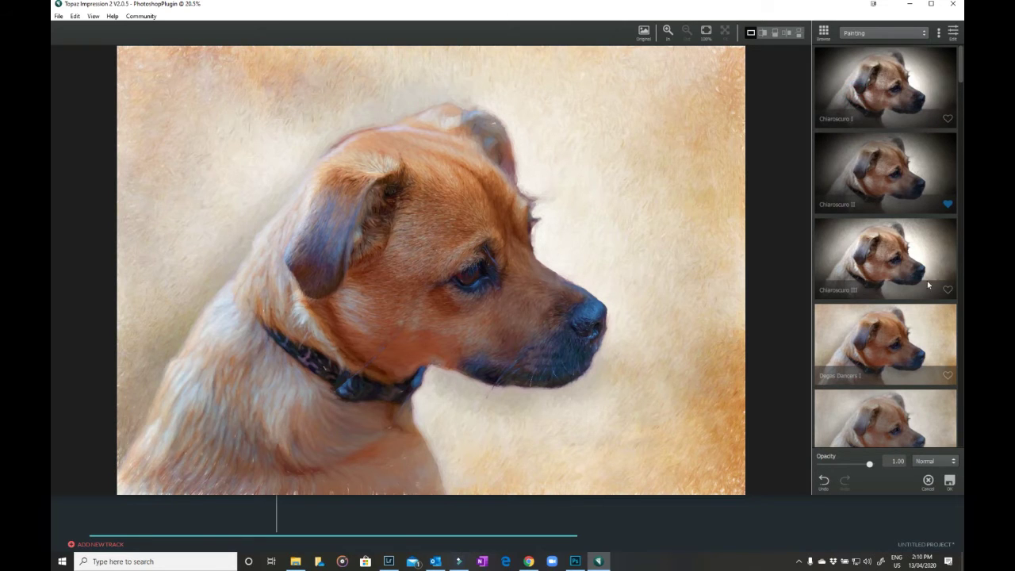
Try Fine Brush Scumble III, then apply the Oil Painting by Jim LaSala preset.
scroll(897, 354, "down", 1)
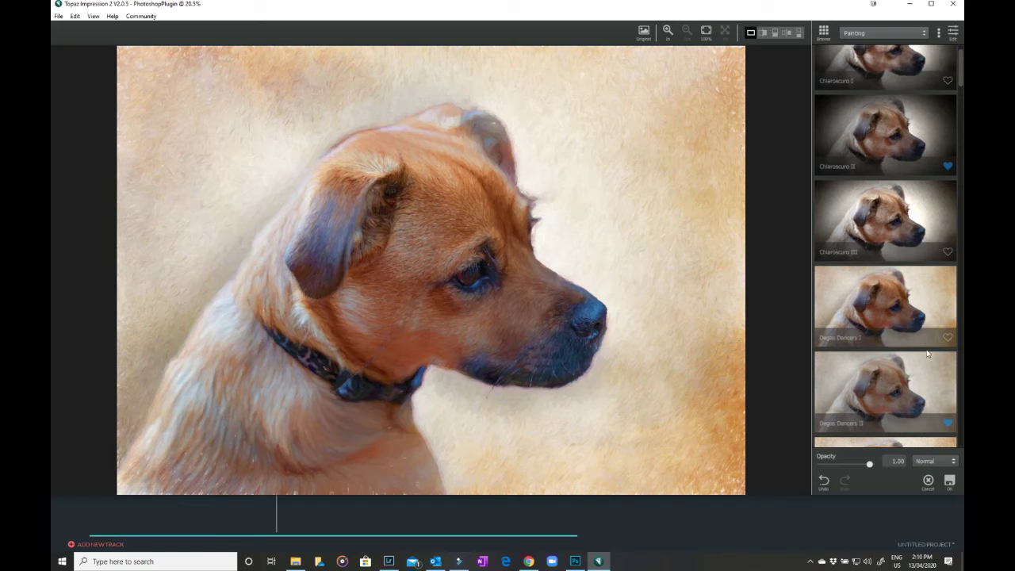
scroll(907, 404, "down", 1)
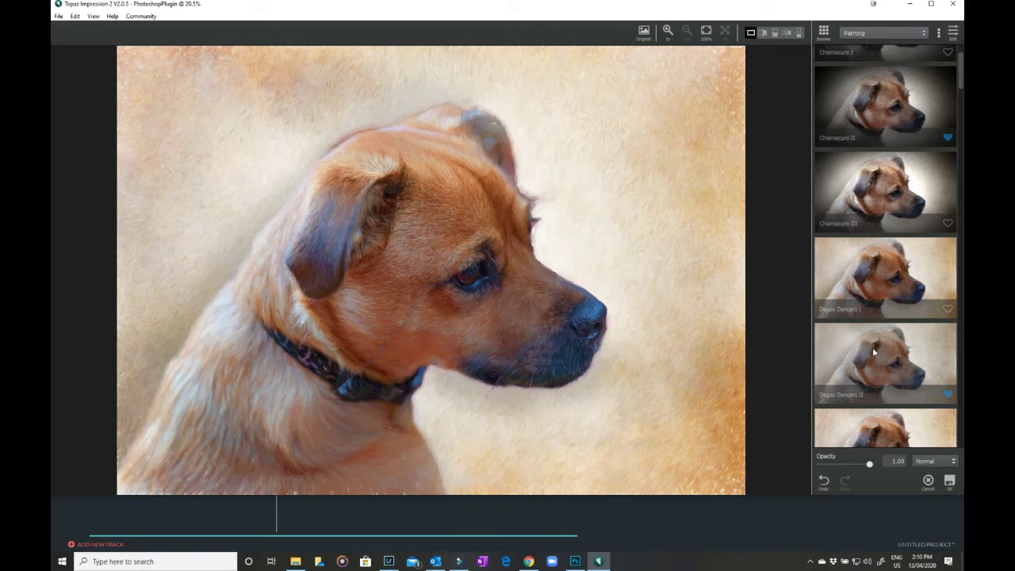
scroll(872, 352, "down", 5)
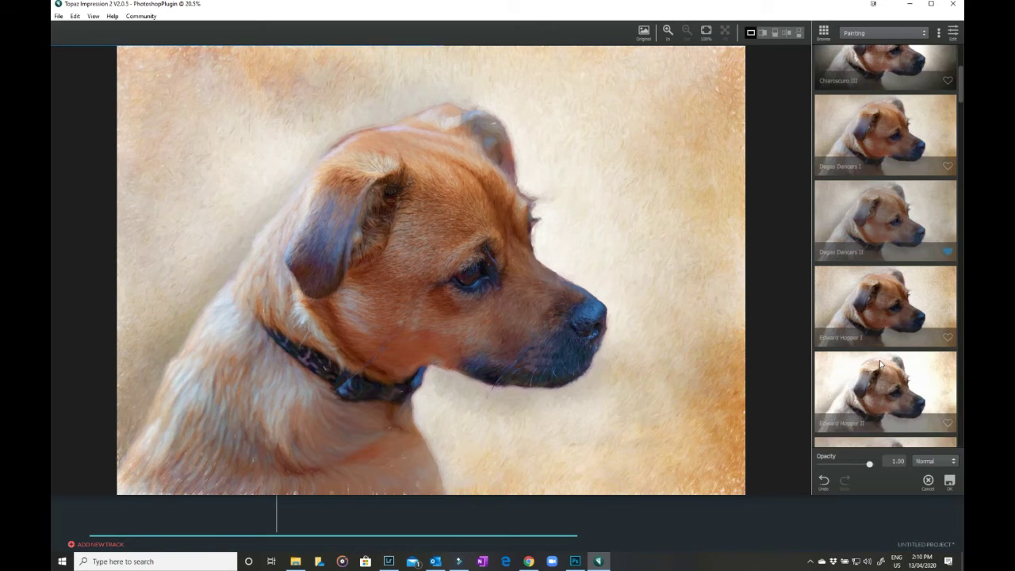
scroll(880, 360, "down", 4)
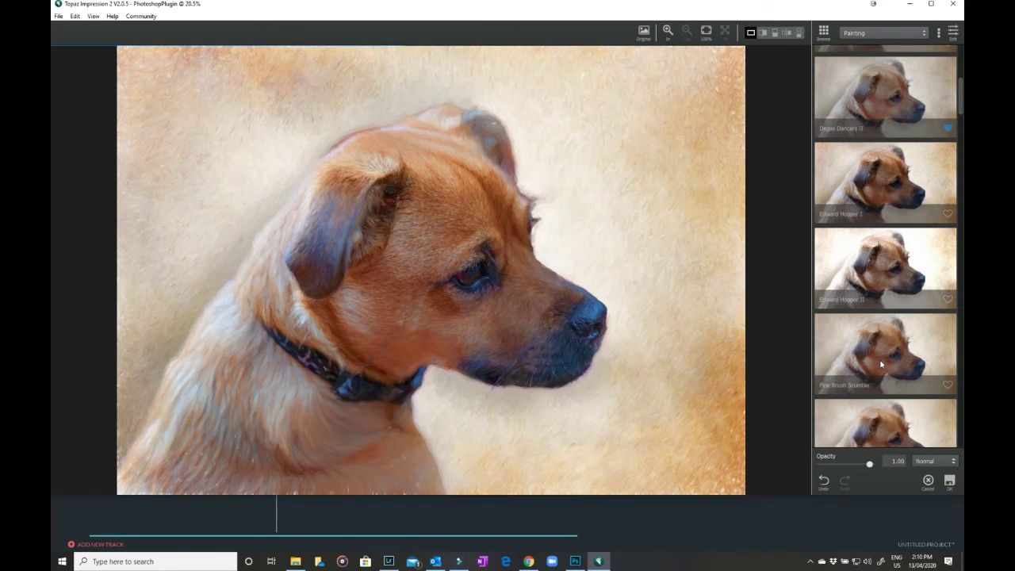
scroll(880, 363, "down", 2)
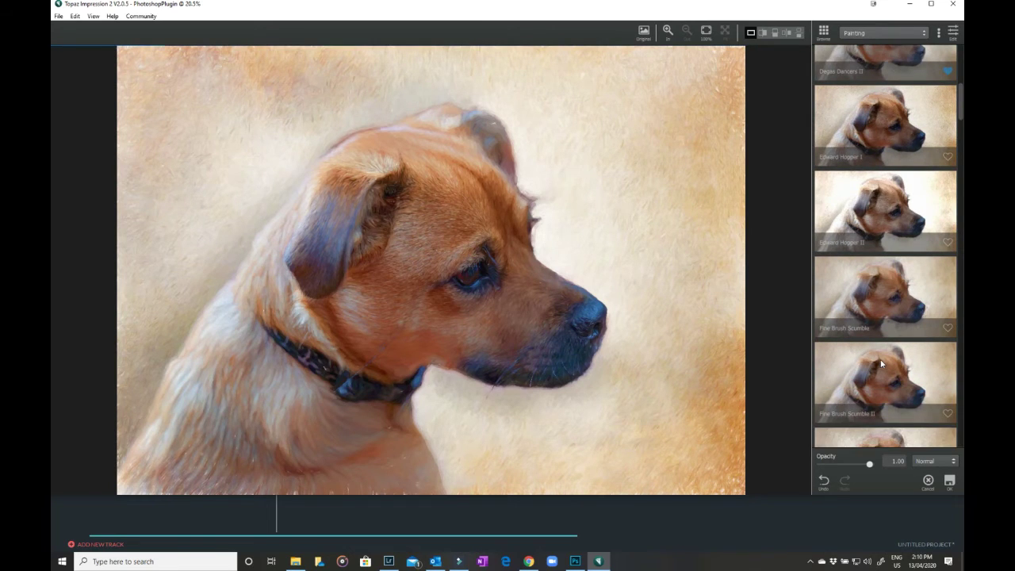
scroll(880, 363, "down", 2)
scroll(884, 373, "down", 1)
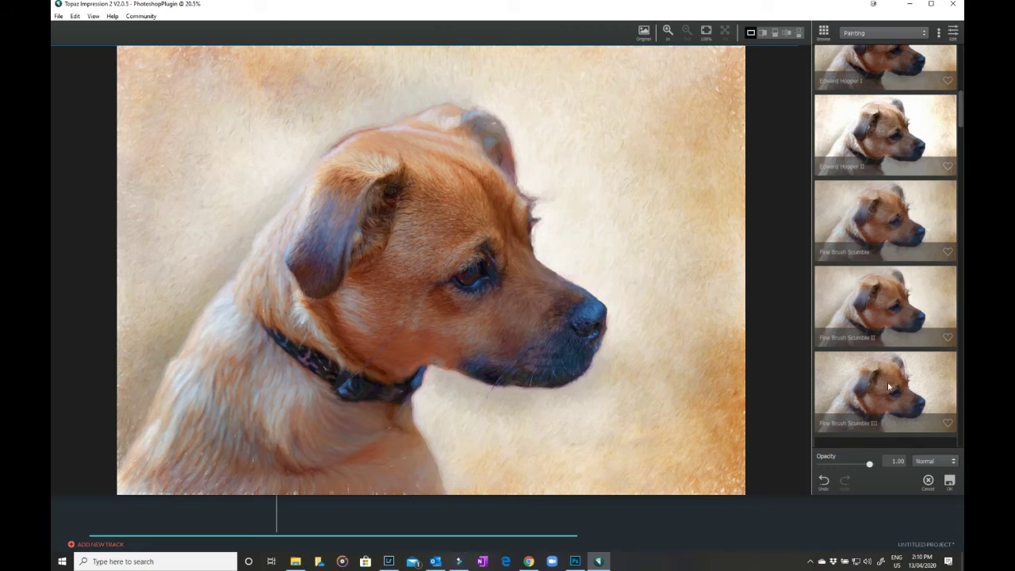
left_click(876, 398)
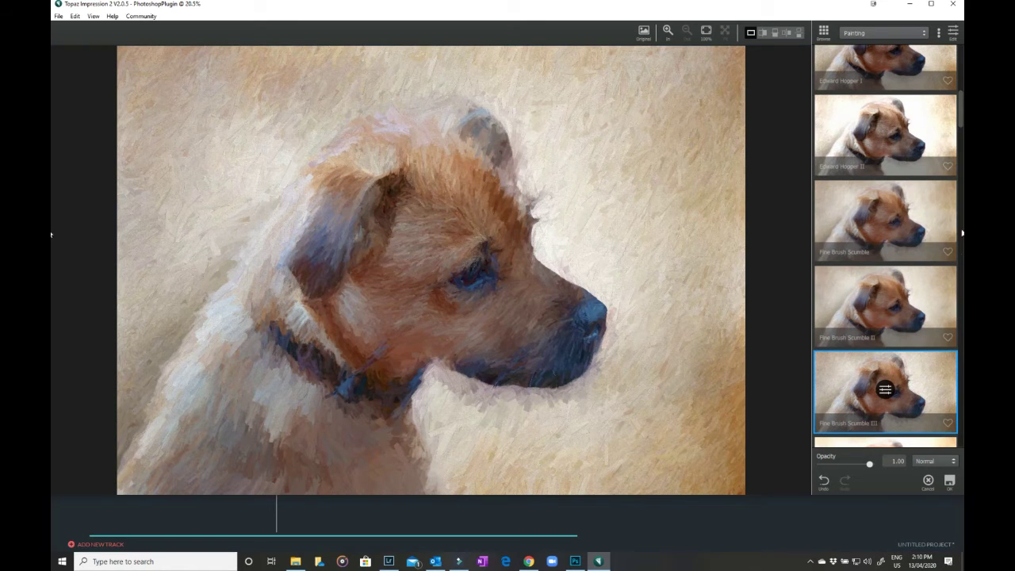
left_click_drag(961, 111, 962, 173)
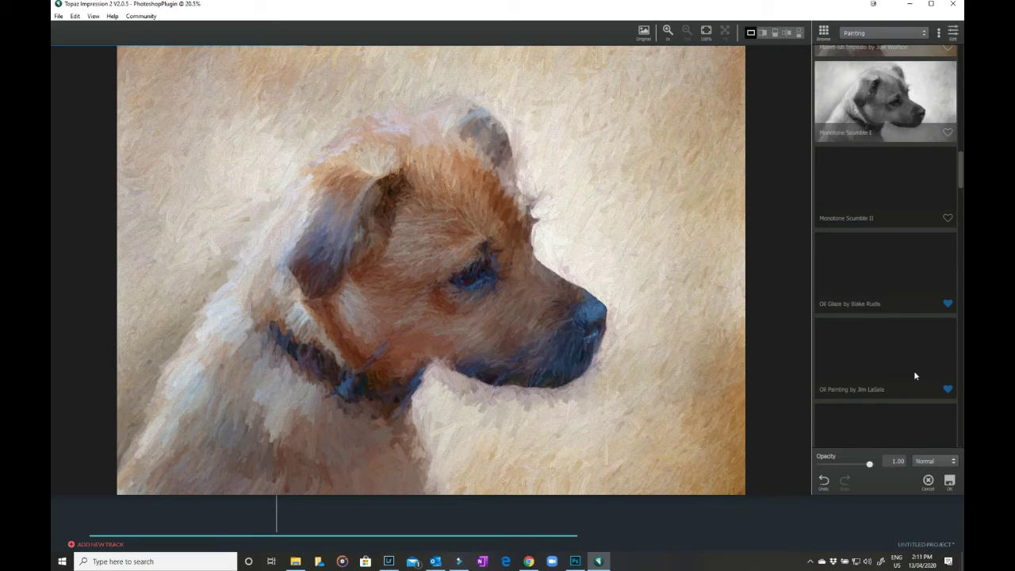
left_click(927, 372)
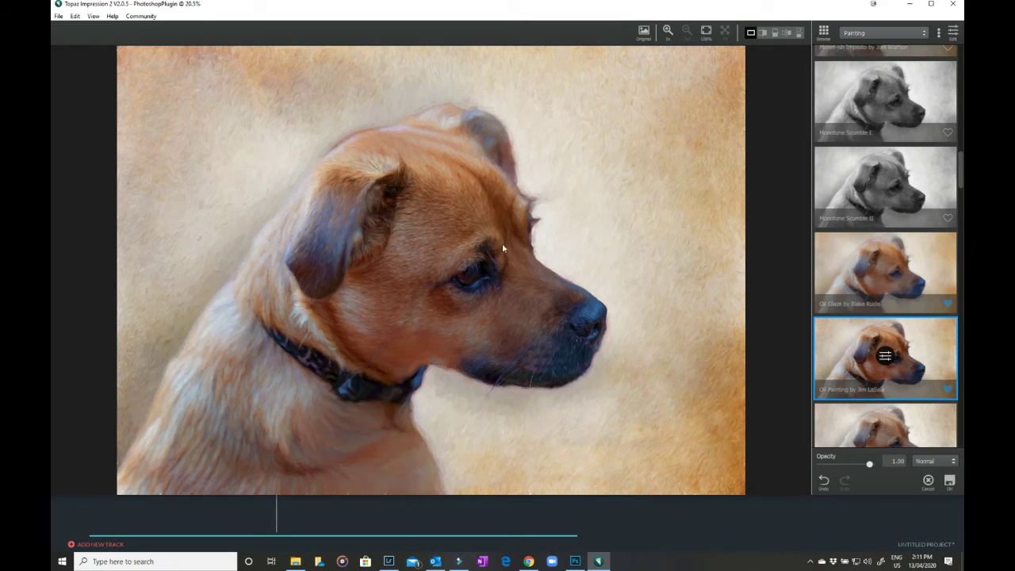
In the Oil Painting preset's Stroke settings, raise Brush Size from 0.26 to about 0.38.
left_click(884, 357)
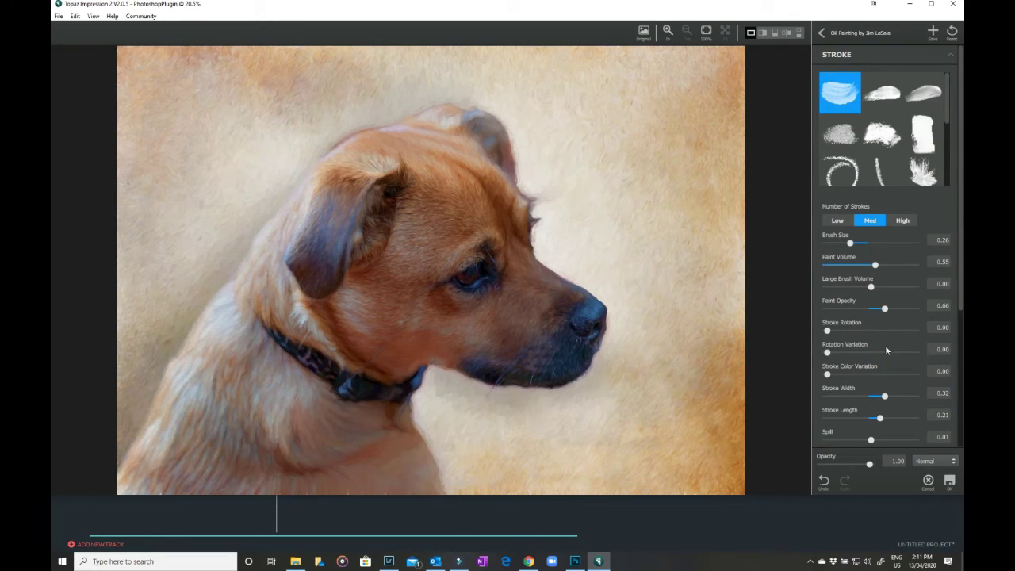
left_click_drag(850, 243, 853, 244)
left_click(863, 243)
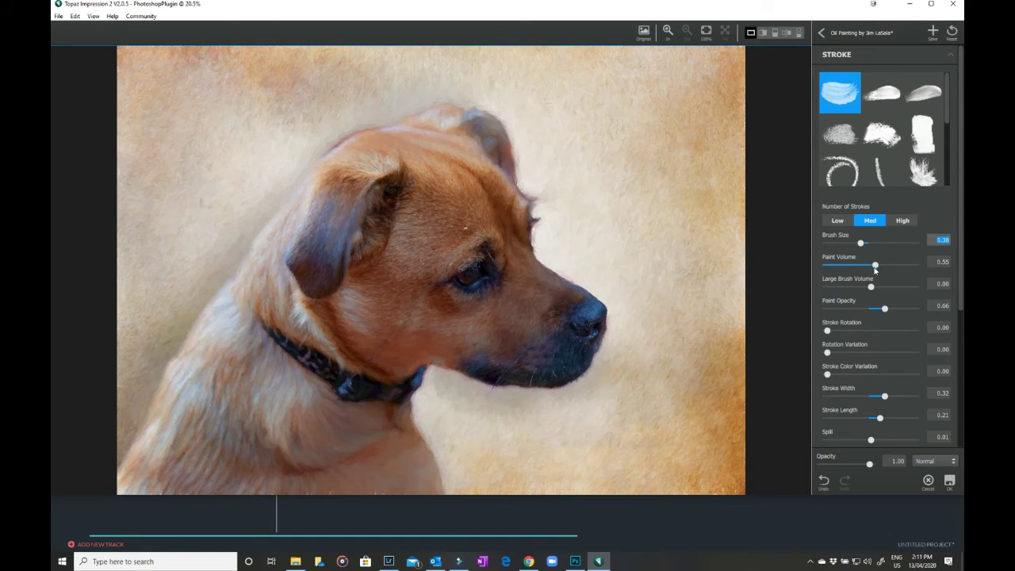
left_click(875, 270)
scroll(887, 363, "down", 1)
scroll(880, 363, "down", 2)
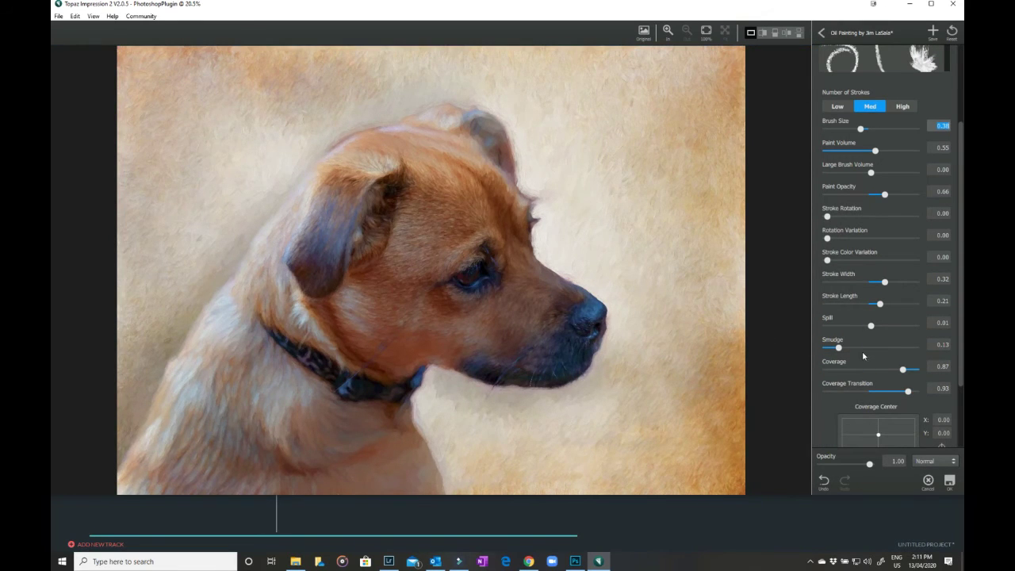
scroll(862, 351, "down", 1)
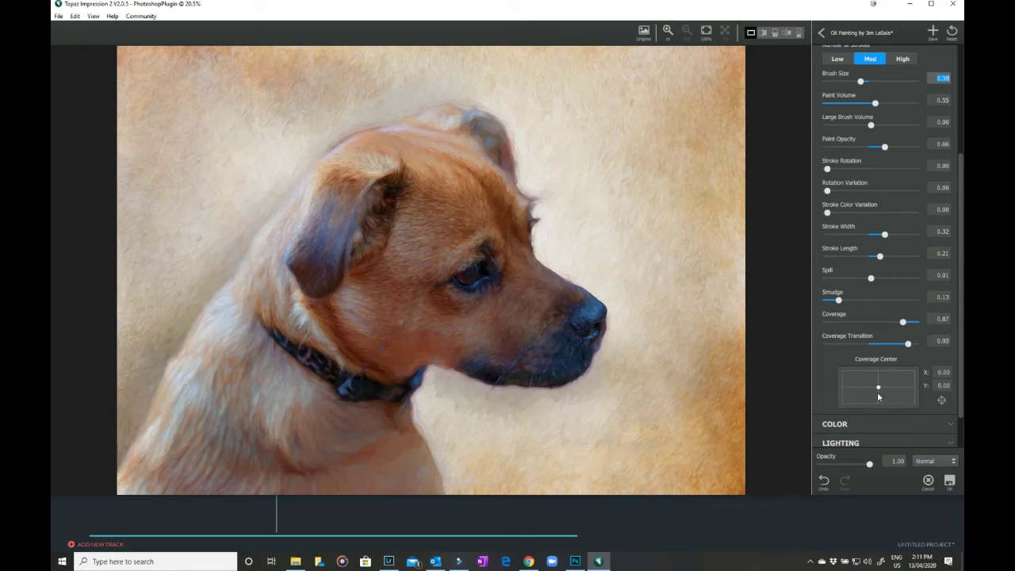
scroll(877, 392, "down", 1)
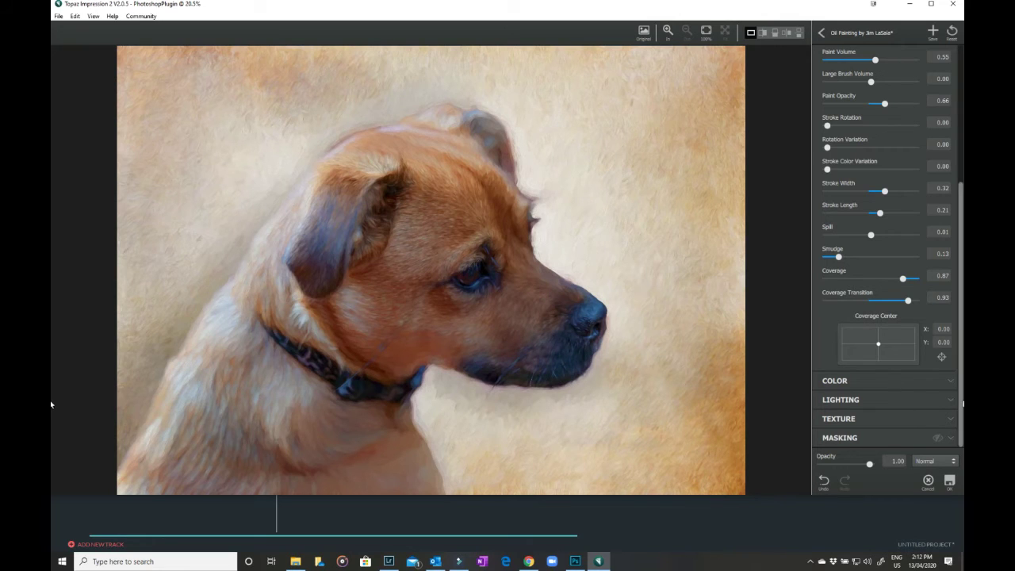
Expand Lighting and raise Brightness to 0.13.
left_click(948, 400)
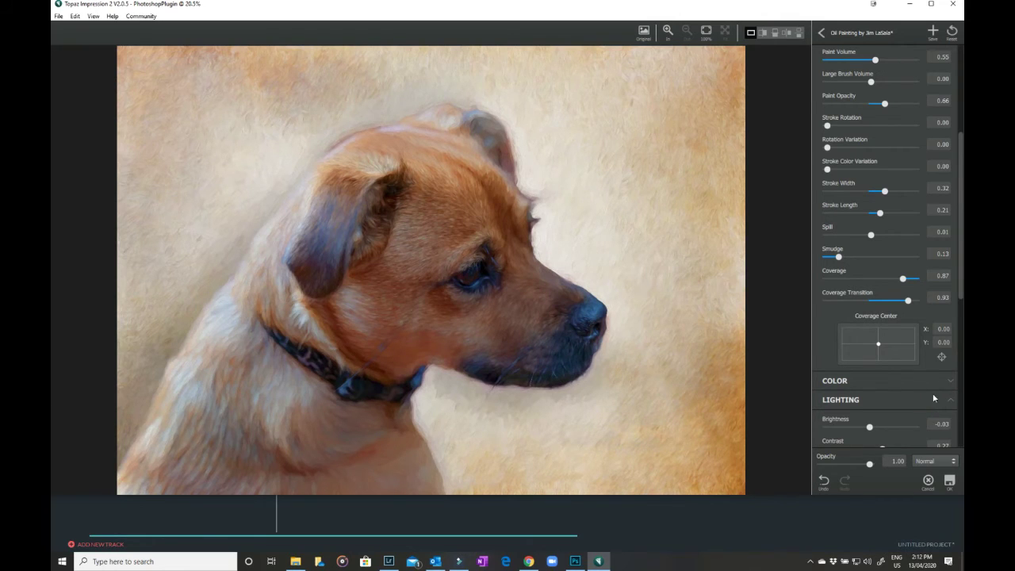
scroll(933, 397, "down", 1)
left_click_drag(869, 389, 876, 391)
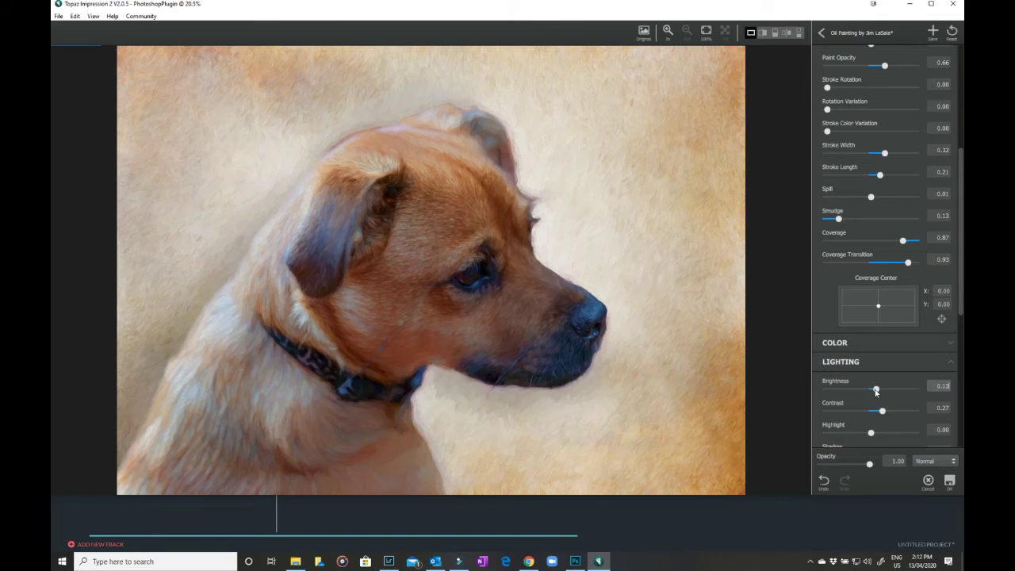
scroll(876, 391, "down", 3)
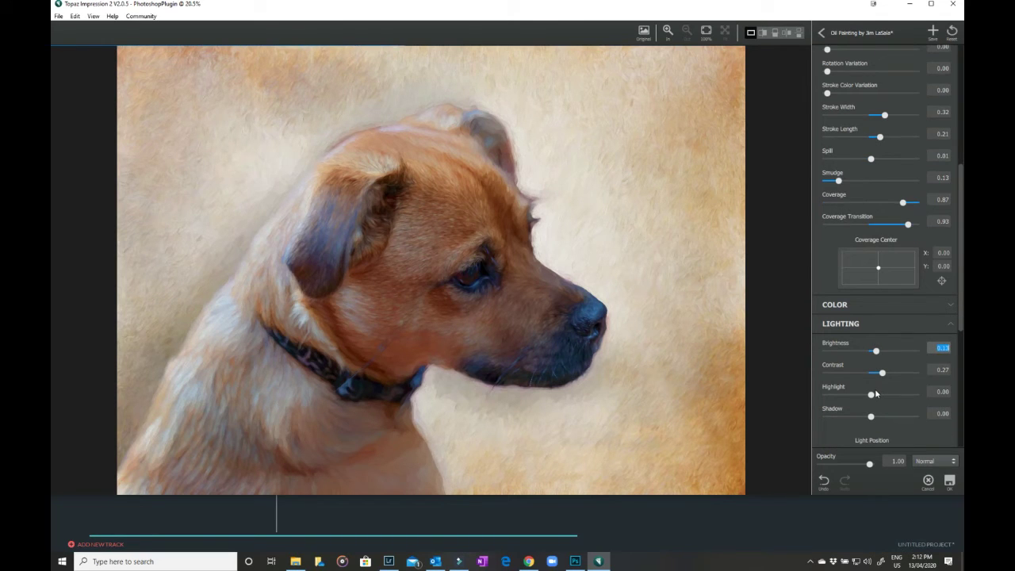
scroll(874, 389, "down", 1)
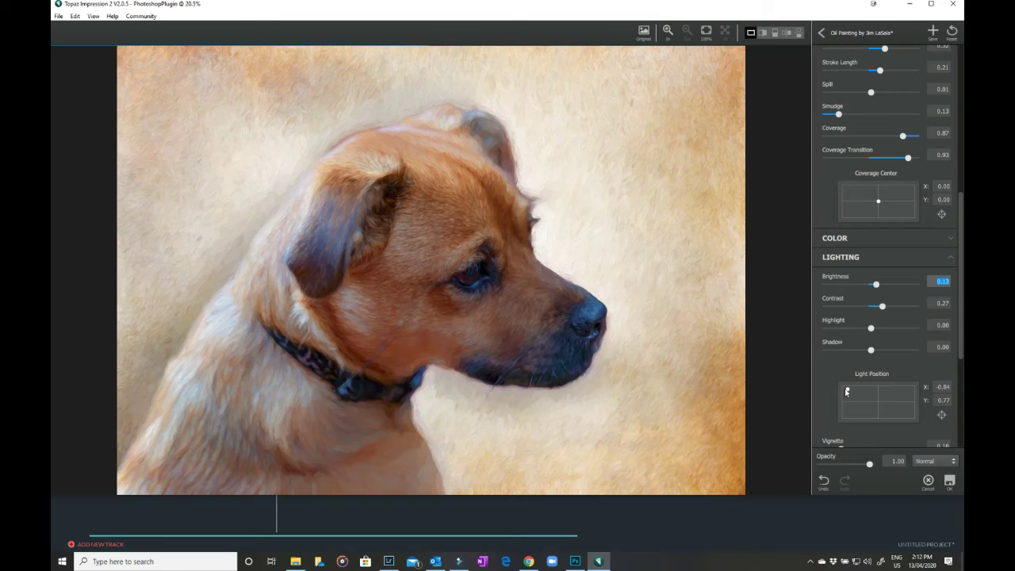
Move the light source toward the upper right, around X 0.66, Y 0.80.
left_click_drag(847, 390, 914, 400)
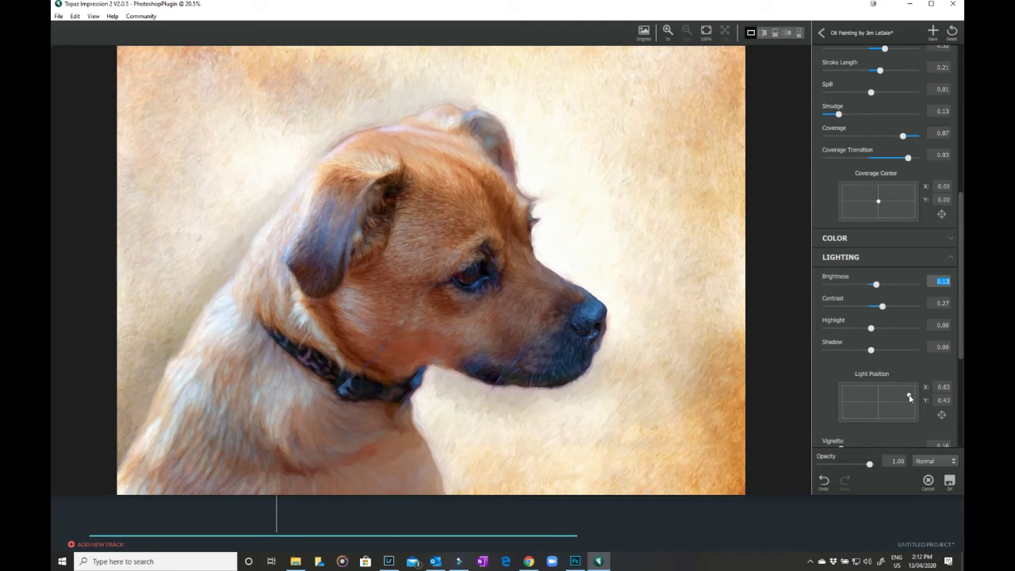
left_click_drag(909, 395, 902, 388)
scroll(955, 439, "down", 3)
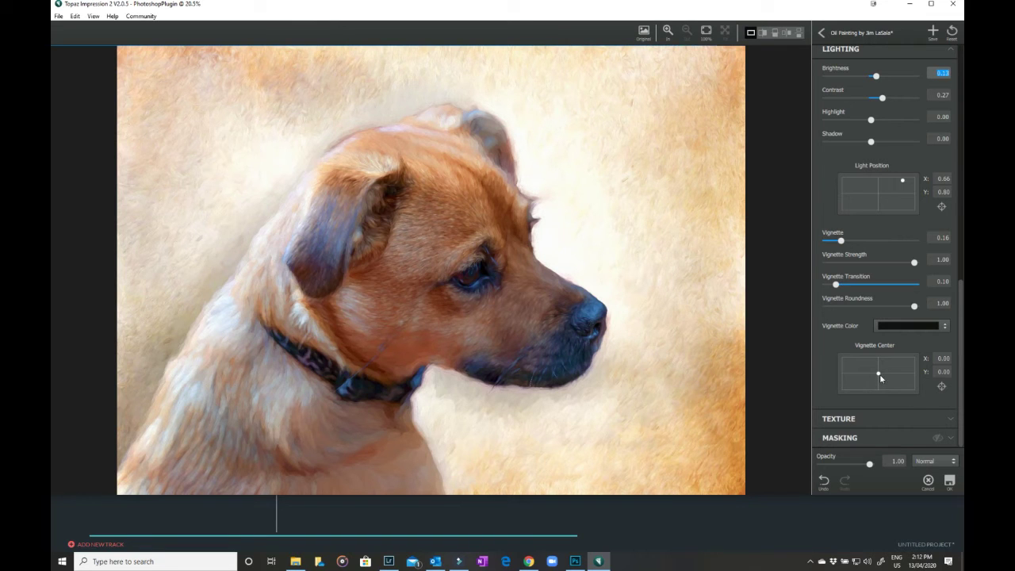
left_click(949, 419)
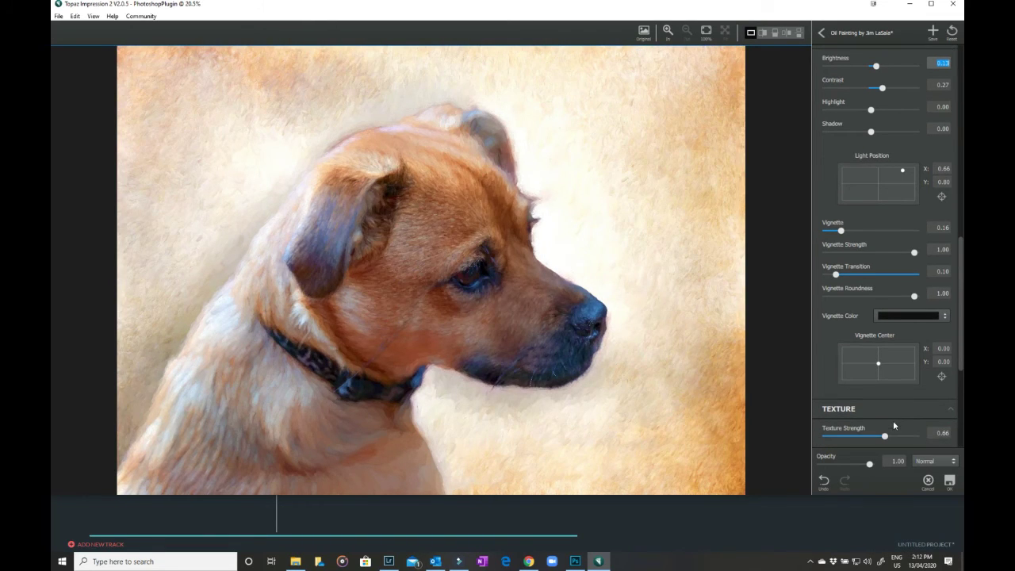
Nudge Texture Strength to 0.69 and apply the Asphalt Smooth texture.
left_click(885, 428)
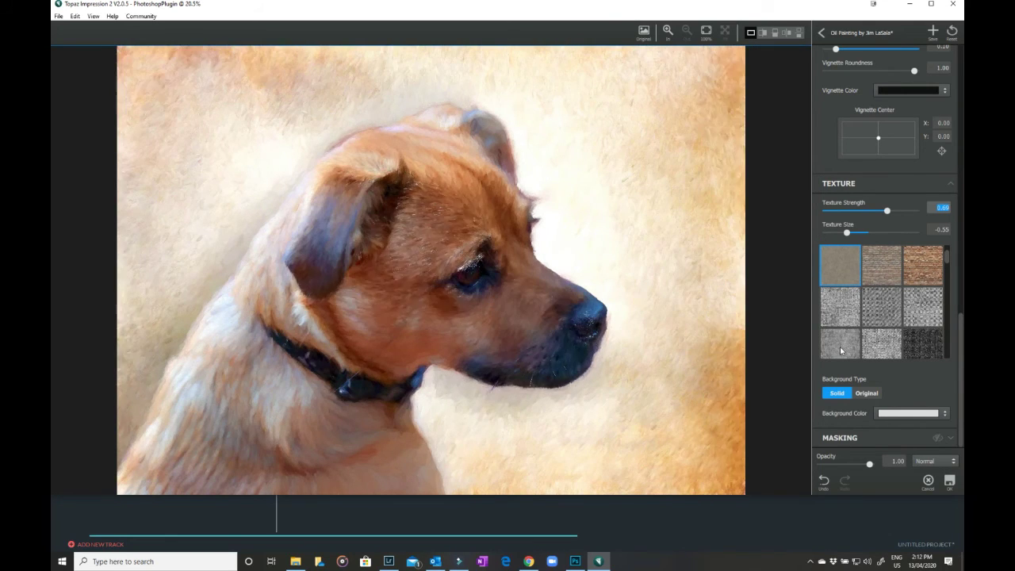
scroll(840, 351, "down", 3)
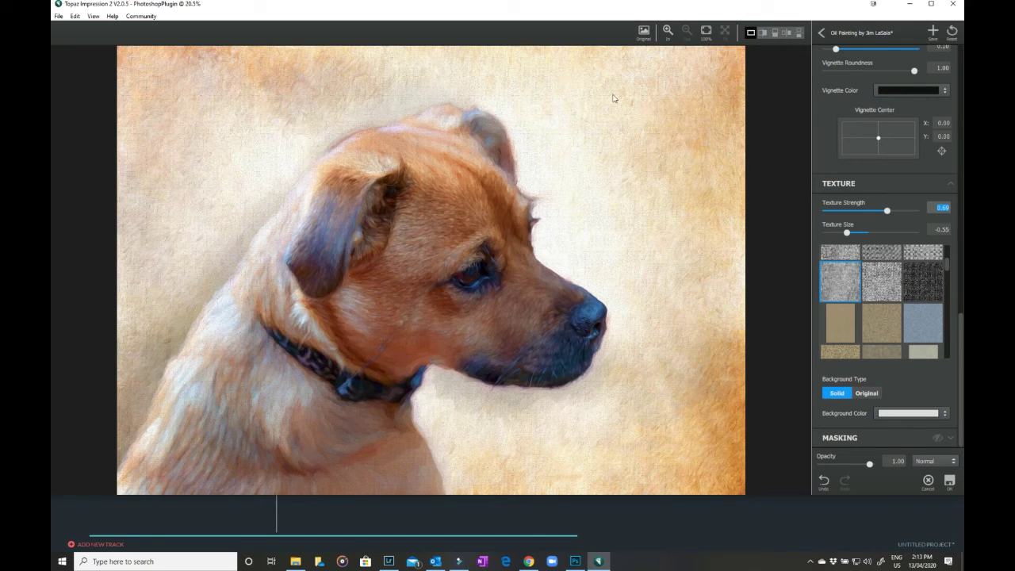
scroll(898, 349, "up", 6)
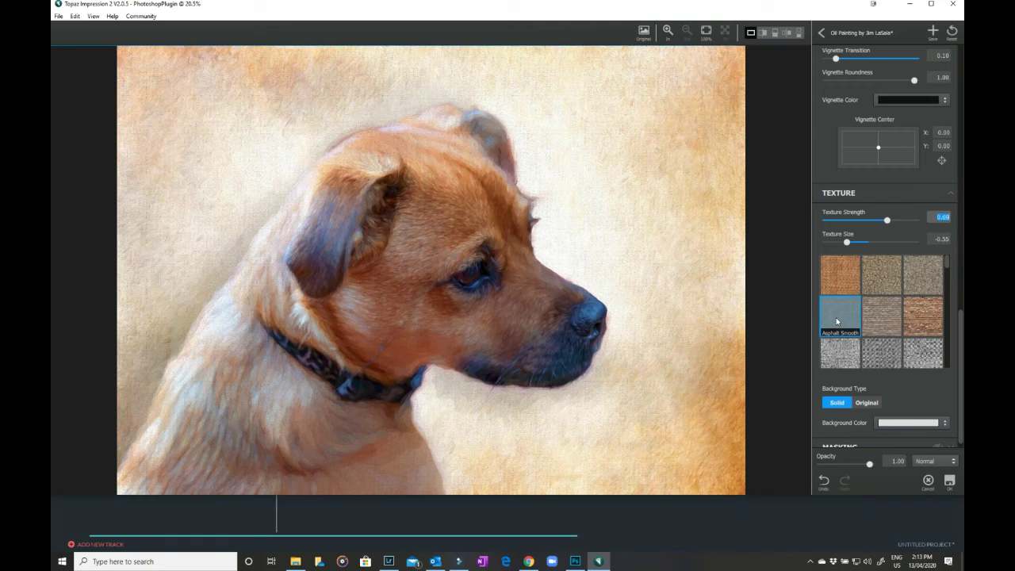
left_click(836, 317)
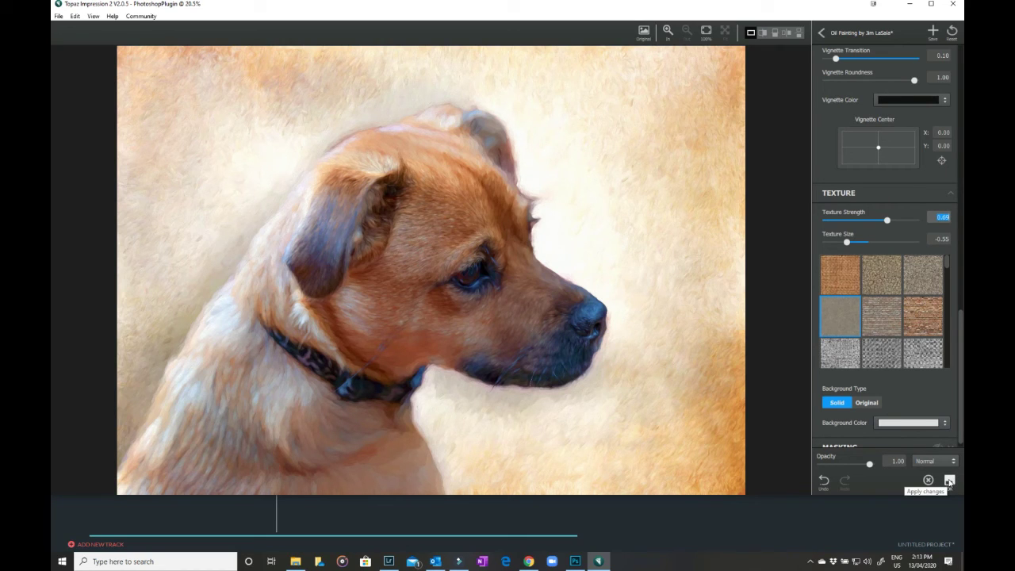
Apply the painting to Photoshop as Layer 4, compare it with the original, and keep its mask enabled.
left_click(949, 482)
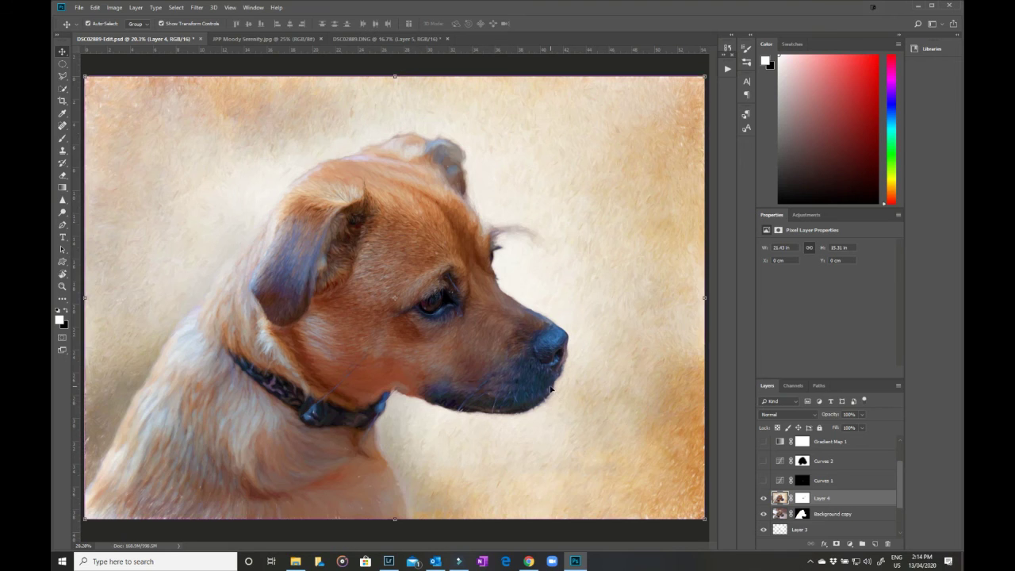
key("ctrl+plus")
key("ctrl+plus")
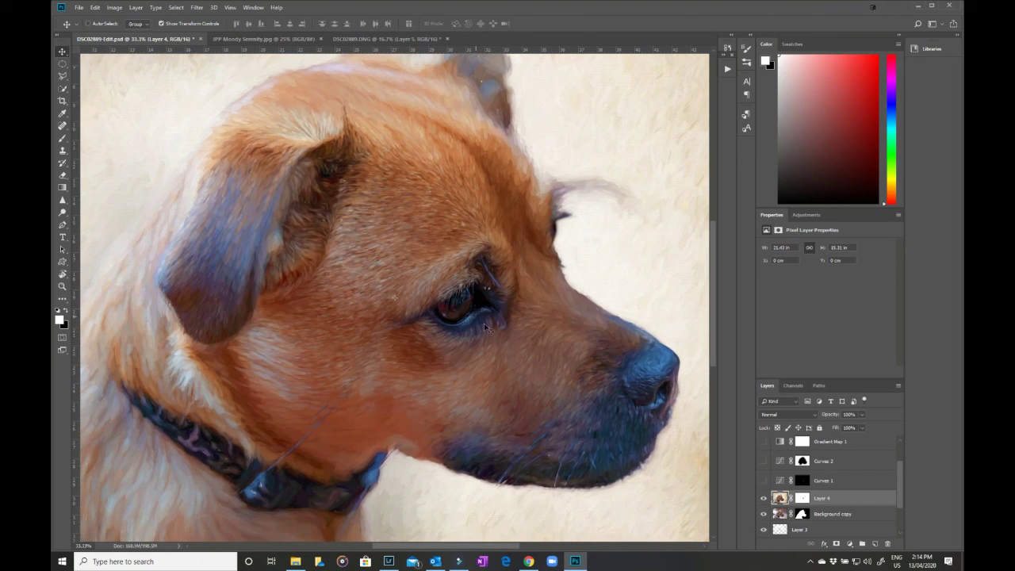
left_click(763, 498)
left_click(763, 498)
left_click(803, 500, "shift")
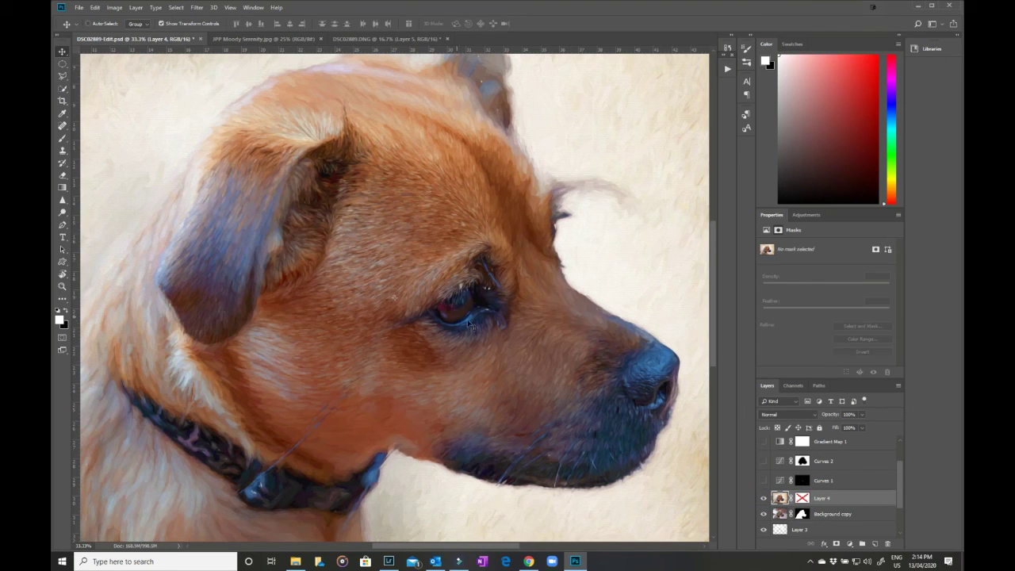
left_click(796, 495, "shift")
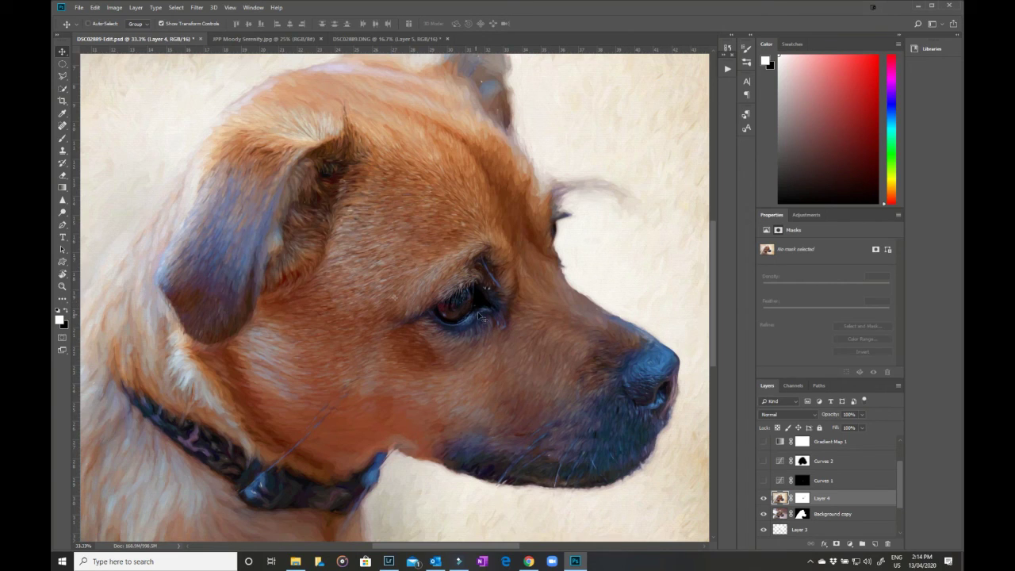
Fit the image on screen and turn on the Curves 1 and Curves 2 adjustments.
key("ctrl+0")
left_click(766, 480)
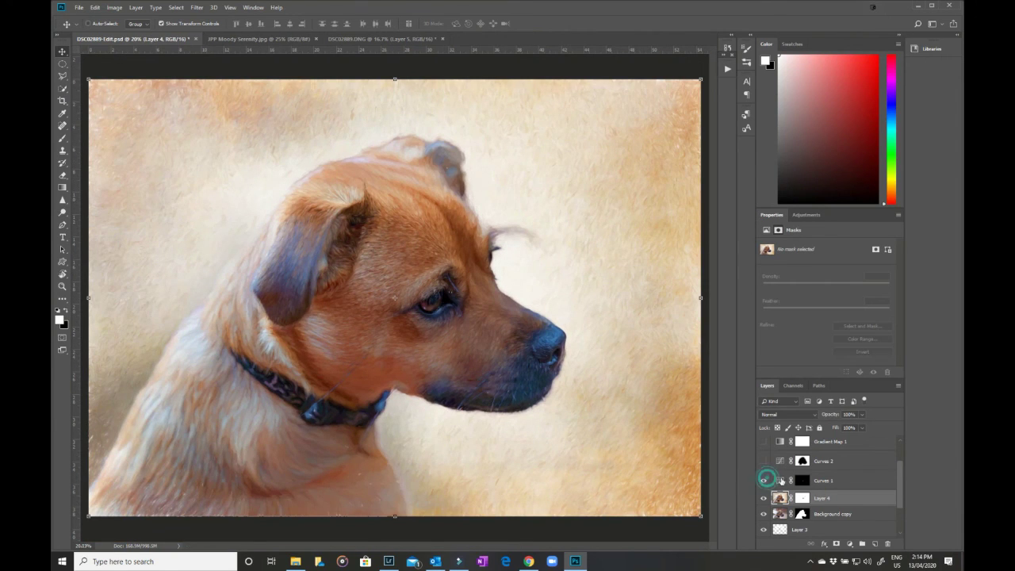
left_click(838, 483)
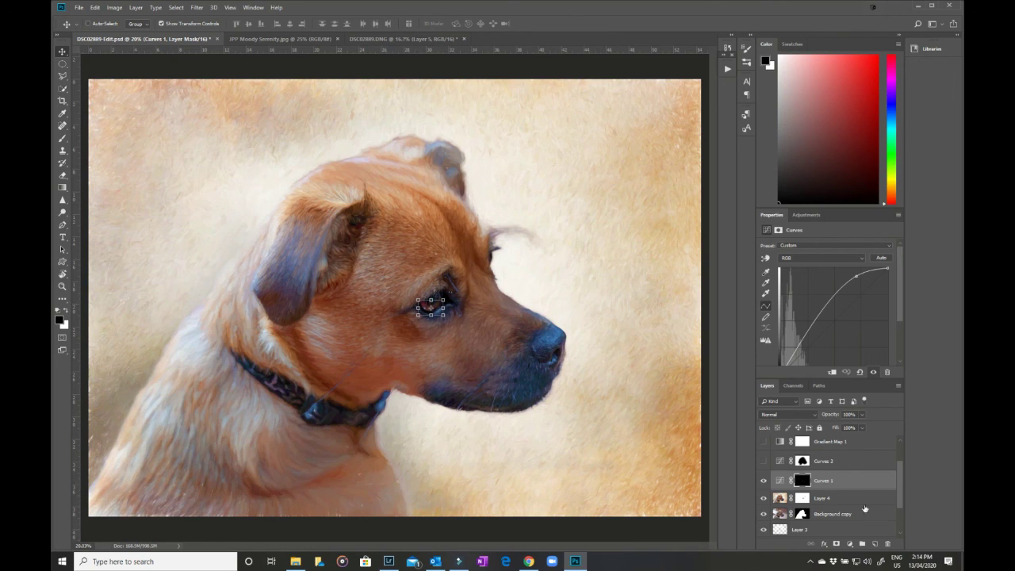
left_click(762, 462)
left_click(841, 463)
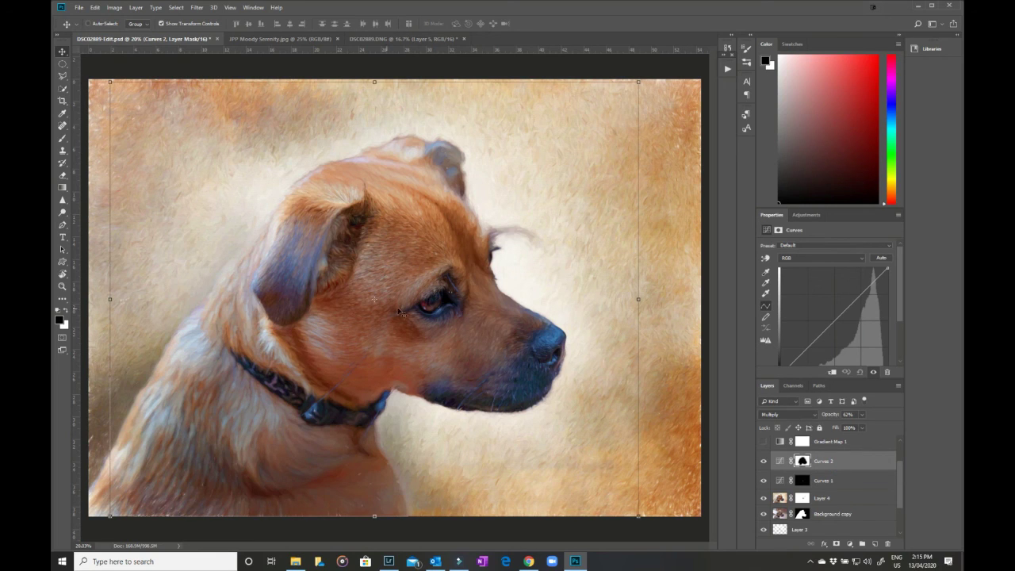
Turn on Gradient Map 1 and inspect its Copper gradient without changing it.
scroll(831, 495, "up", 2)
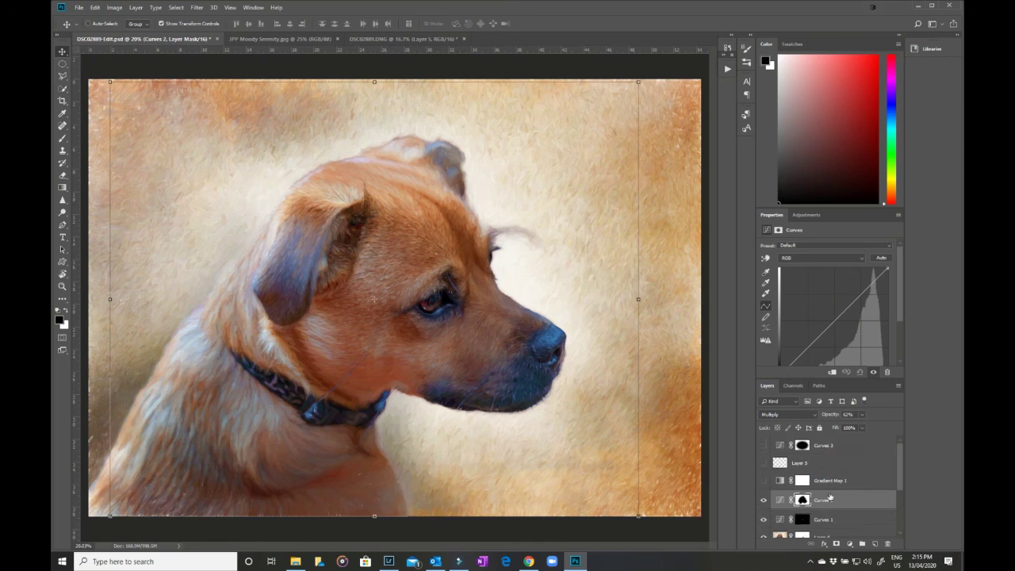
left_click(763, 480)
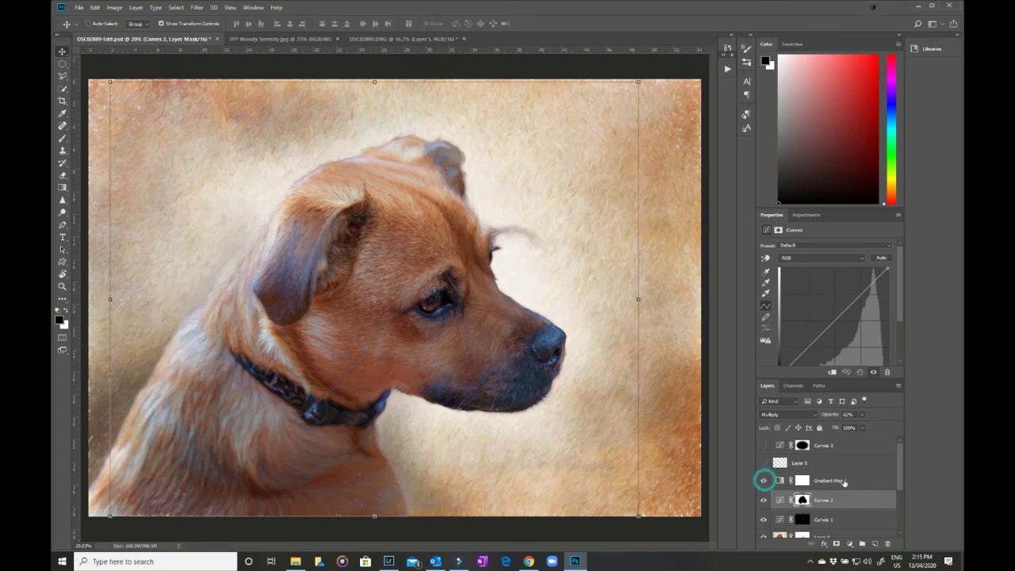
left_click(778, 480)
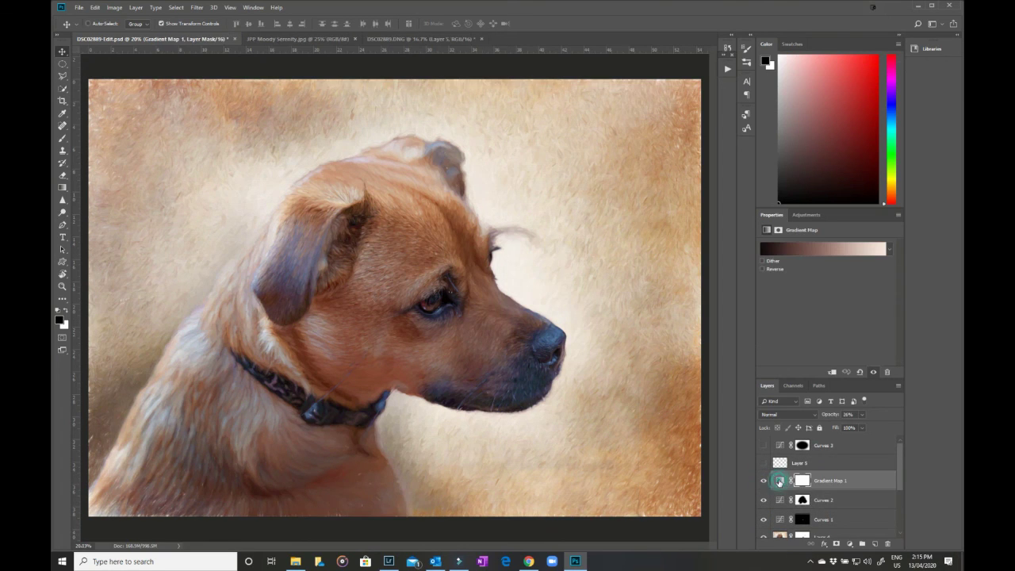
left_click(828, 253)
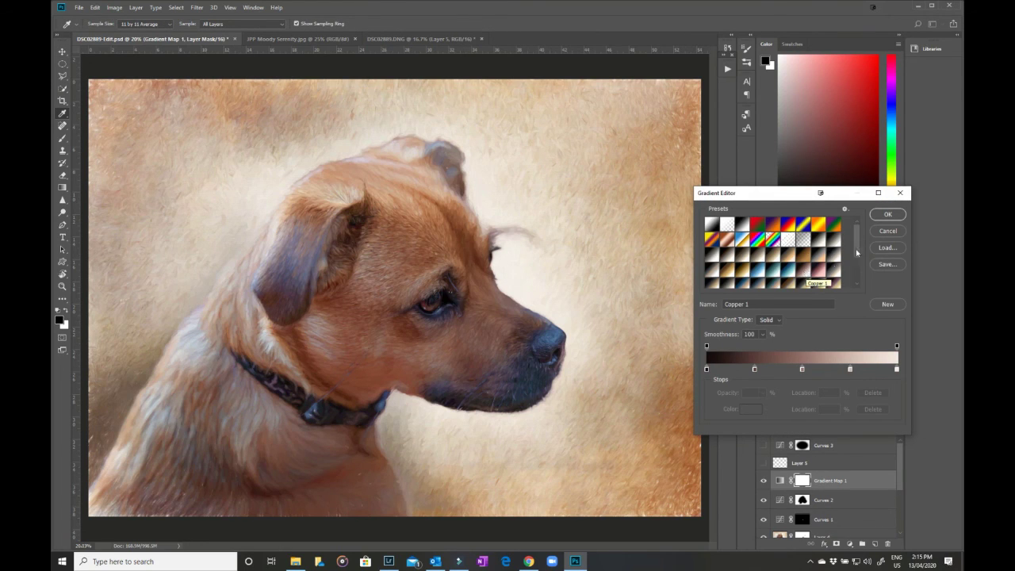
left_click(884, 231)
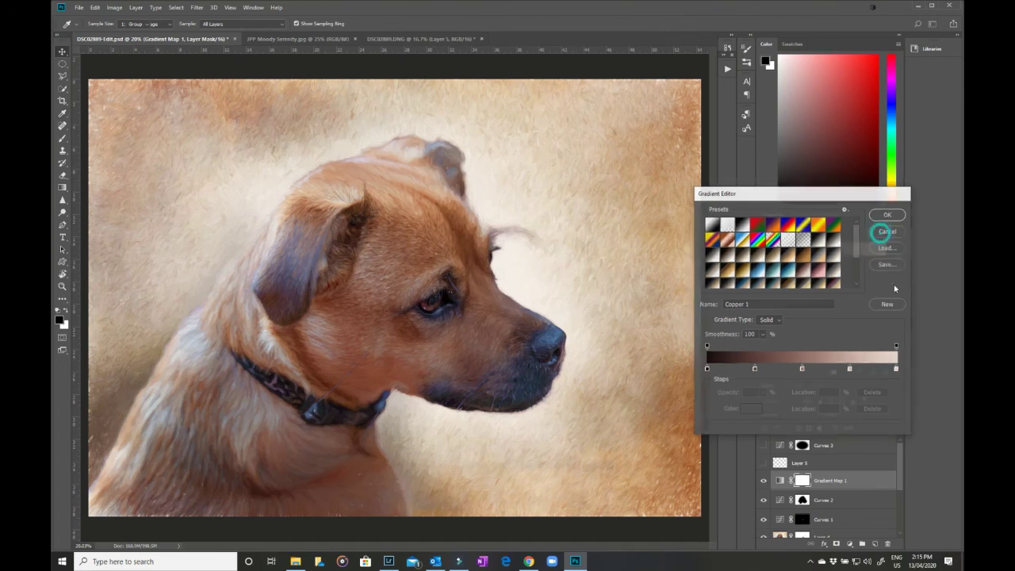
Turn on Layer 5 and the darkening Curves 3 adjustment.
left_click(764, 463)
left_click(774, 463)
left_click(764, 446)
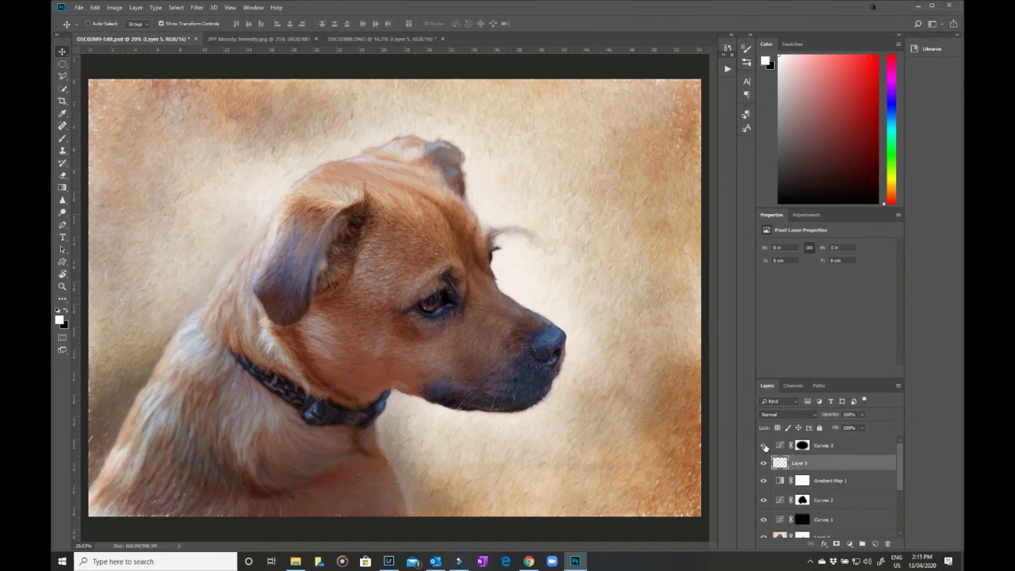
left_click(828, 447)
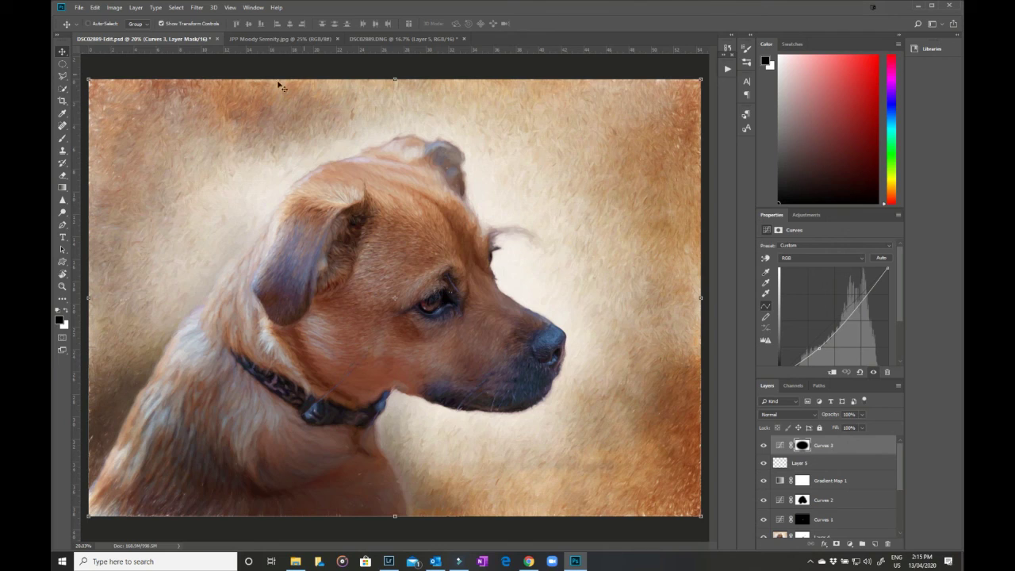